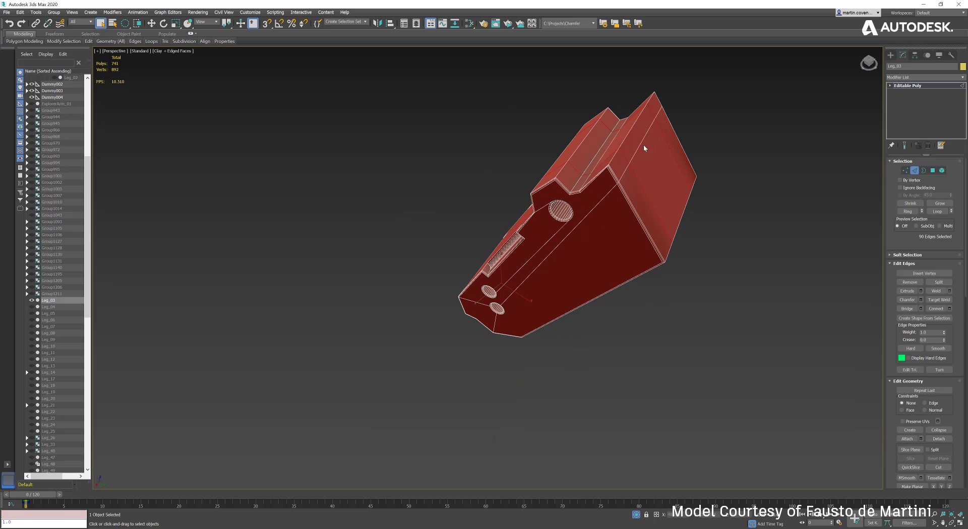
Select the long upper edge beside the groove on the leg part and apply a Chamfer modifier to it.
{"action": "left_click", "coordinate": [629, 134]}
{"action": "middle_click_drag", "start_coordinate": [629, 151], "coordinate": [623, 201]}
{"action": "scroll", "coordinate": [623, 201], "scroll_direction": "up", "scroll_amount": 5}
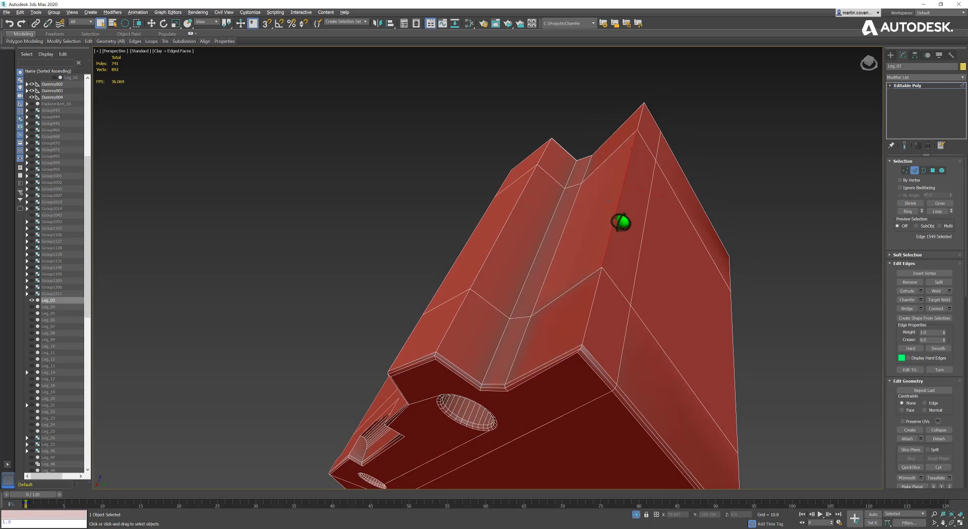
{"action": "left_click", "coordinate": [963, 78]}
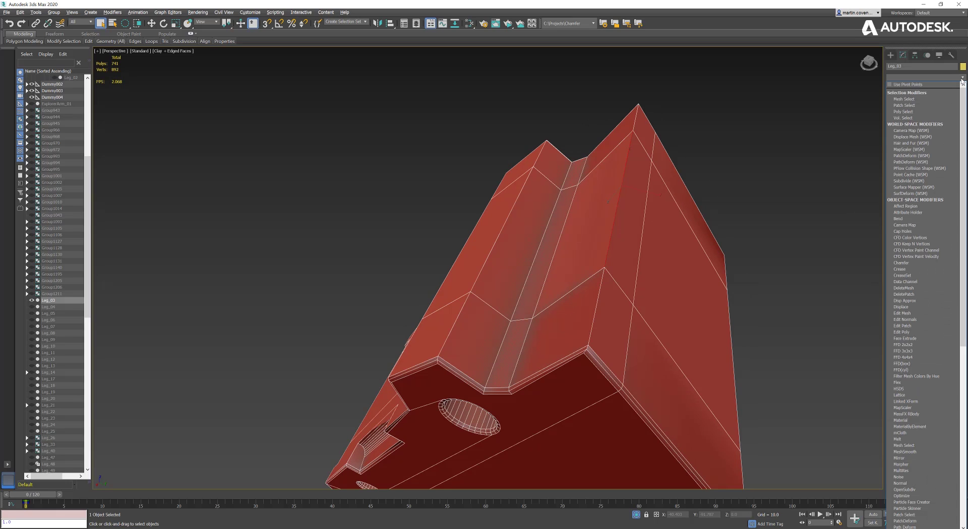
{"action": "left_click", "coordinate": [924, 261]}
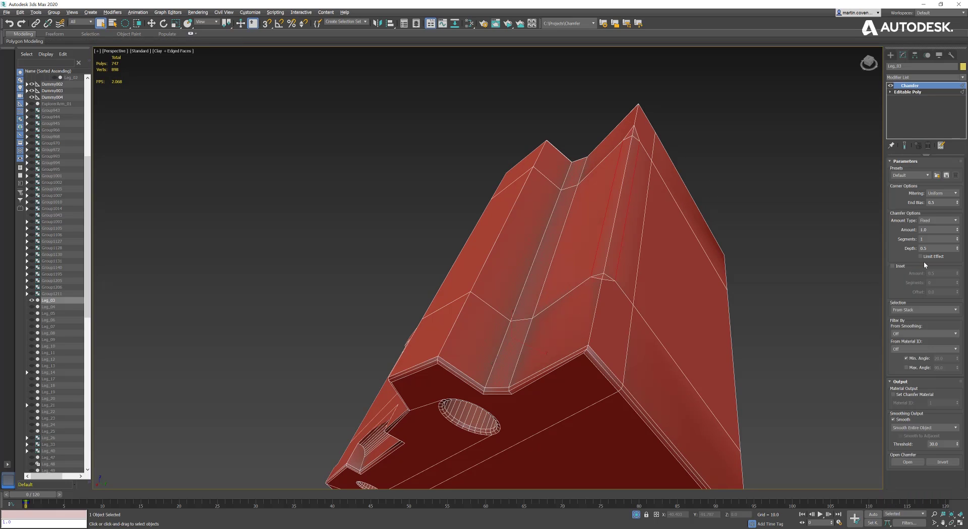
Set the edge chamfer to 4 segments and increase its amount to about 2.66.
{"action": "left_click", "coordinate": [957, 238]}
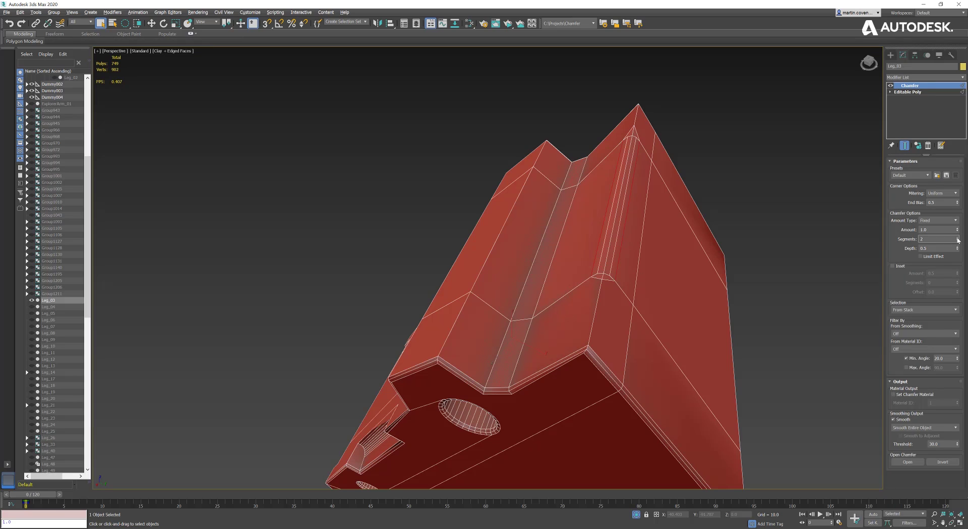
{"action": "left_click", "coordinate": [958, 238]}
{"action": "left_click", "coordinate": [958, 238]}
{"action": "left_click_drag", "start_coordinate": [958, 228], "coordinate": [926, 186]}
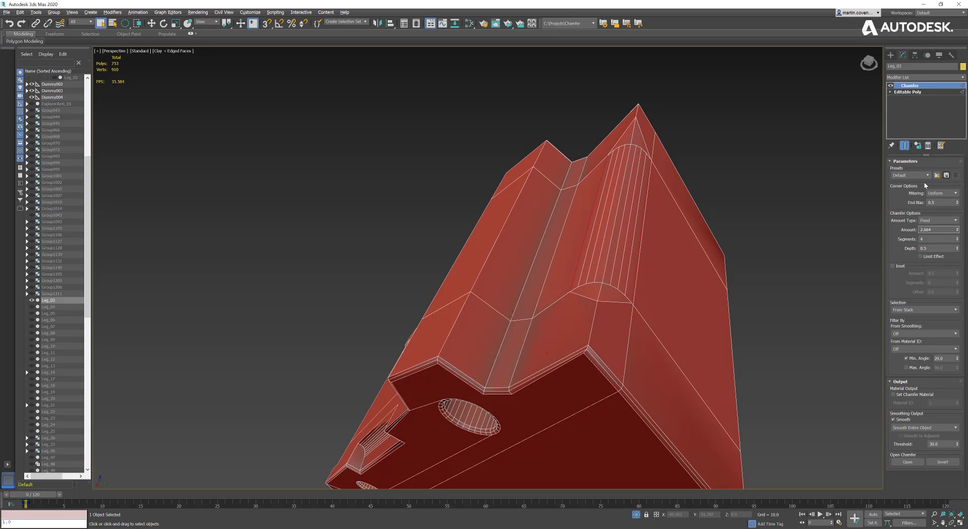
Set the edge chamfer's end bias to 0 and fine-tune the chamfer amount.
{"action": "key", "text": "z"}
{"action": "key", "text": "shift+z"}
{"action": "key", "text": "shift+z"}
{"action": "key", "text": "shift+z"}
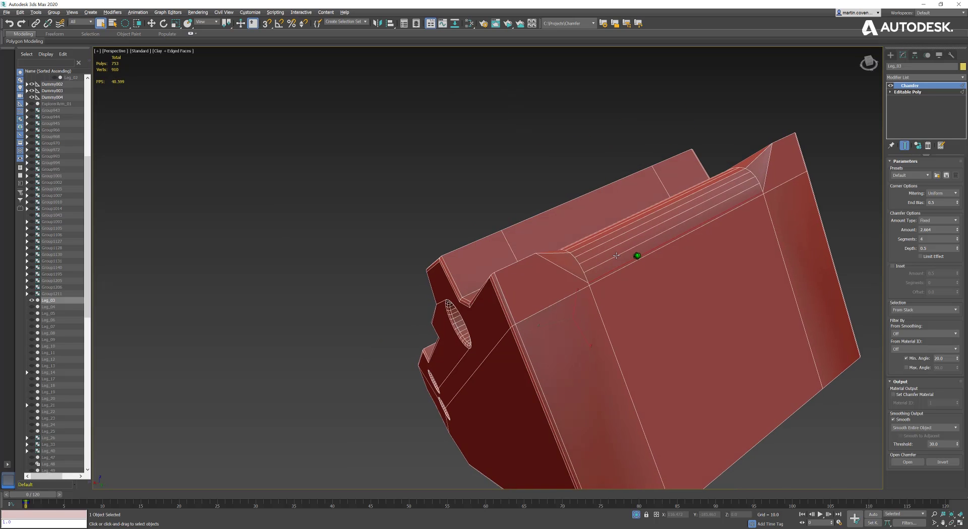
{"action": "left_click_drag", "start_coordinate": [957, 204], "coordinate": [889, 238]}
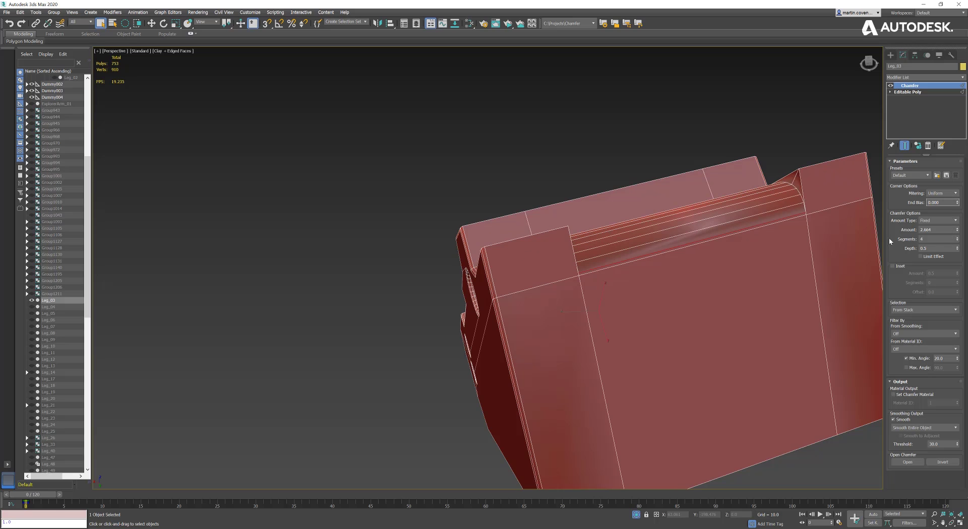
{"action": "key", "text": "shift+z"}
{"action": "key", "text": "shift+z"}
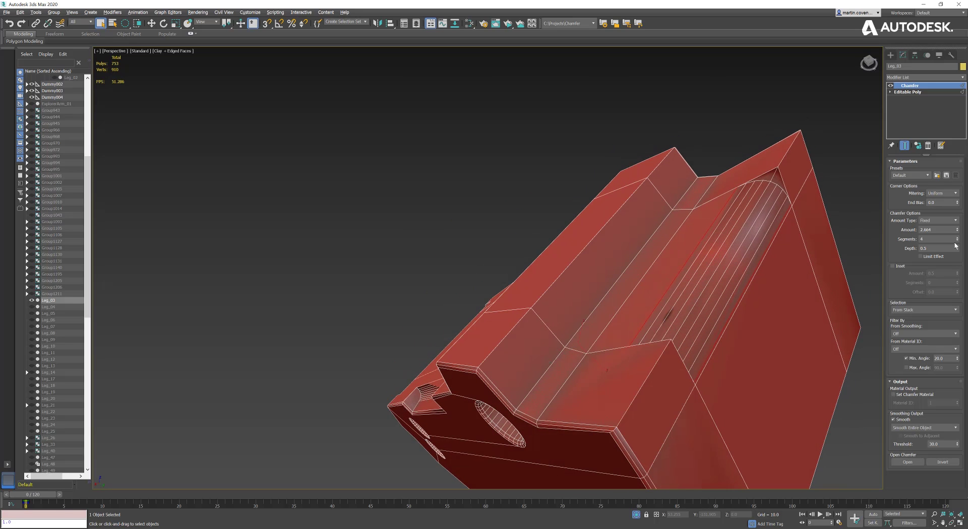
{"action": "left_click_drag", "start_coordinate": [958, 231], "coordinate": [954, 233]}
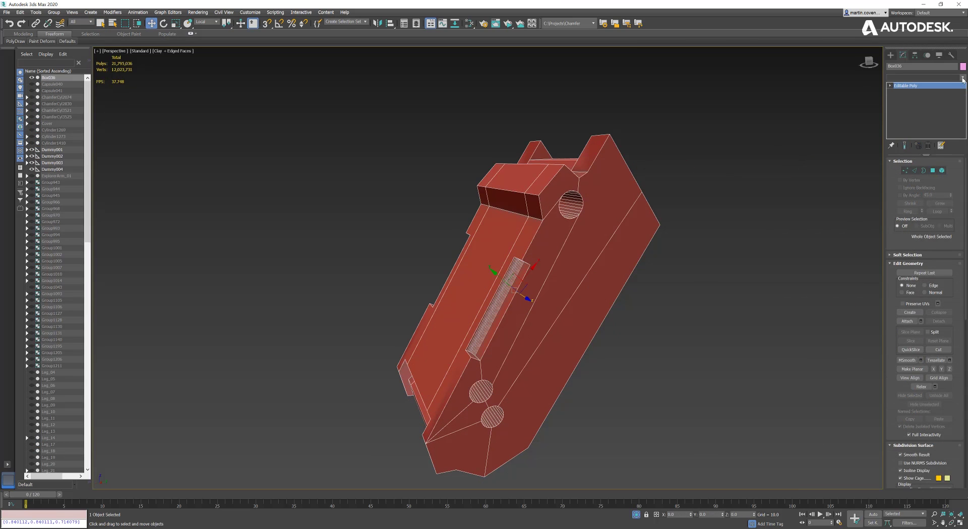
Apply a Chamfer modifier to Box036 and load the HardEdge preset.
{"action": "left_click", "coordinate": [963, 79]}
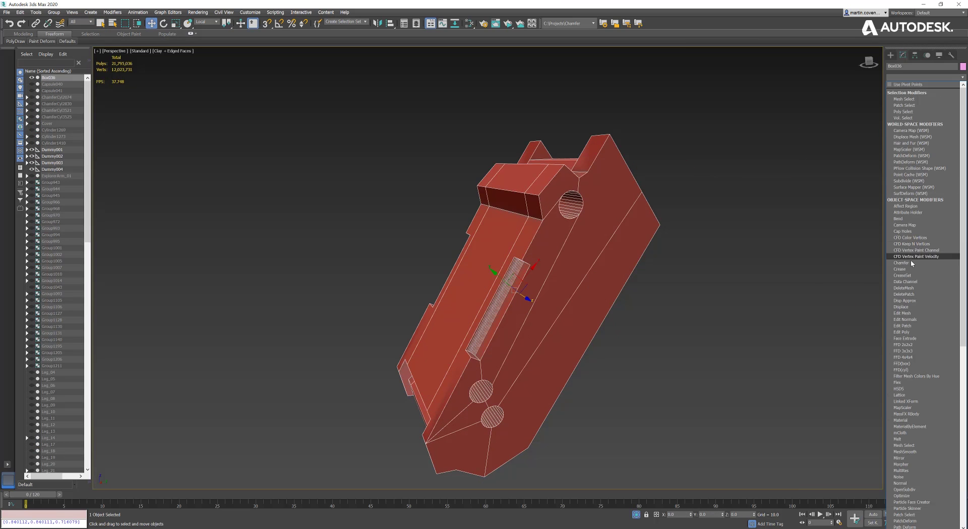
{"action": "left_click", "coordinate": [910, 175]}
{"action": "left_click", "coordinate": [911, 175]}
{"action": "left_click", "coordinate": [905, 187]}
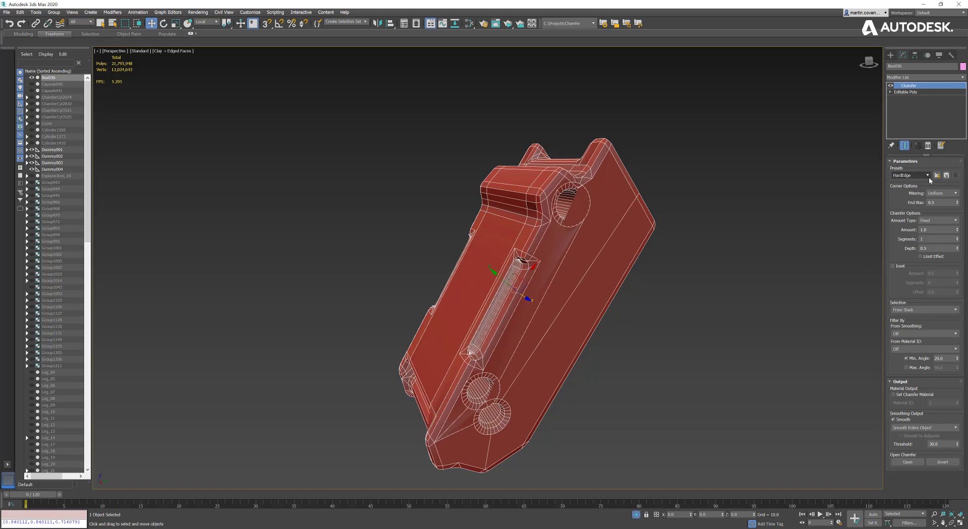
{"action": "left_click", "coordinate": [937, 176]}
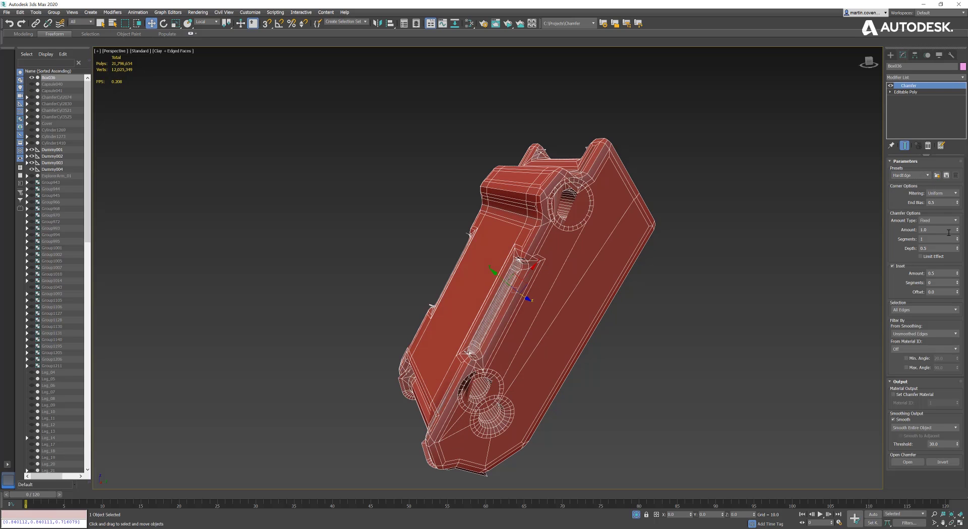
Set the HardEdge chamfer's depth to 1.0 and amount to 0.27, and adjust its inset amount.
{"action": "left_click_drag", "start_coordinate": [957, 230], "coordinate": [954, 288]}
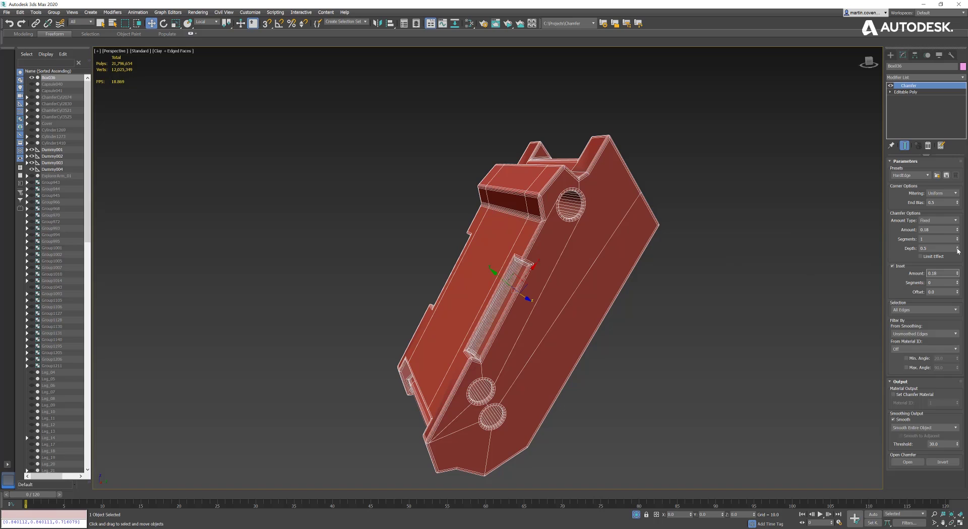
{"action": "left_click_drag", "start_coordinate": [957, 251], "coordinate": [958, 237]}
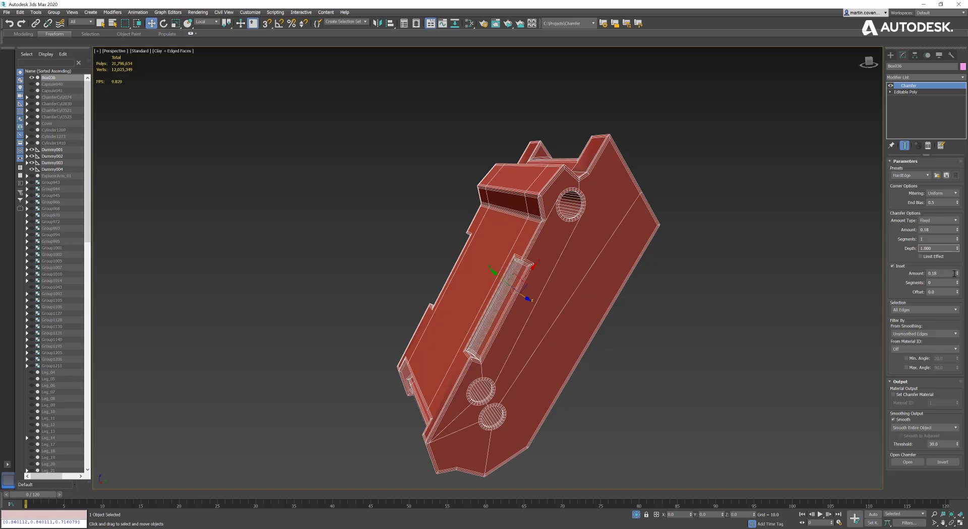
{"action": "right_click", "coordinate": [957, 230]}
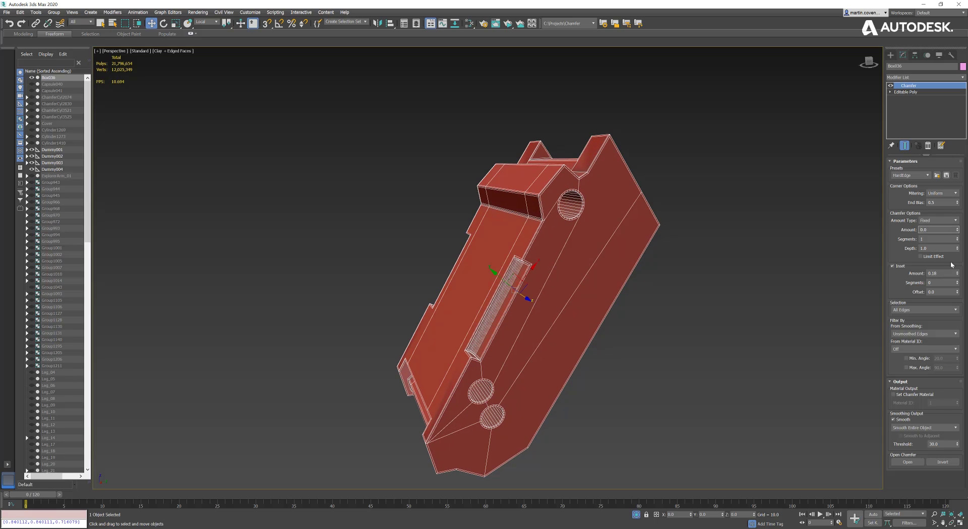
{"action": "left_click_drag", "start_coordinate": [957, 273], "coordinate": [957, 215]}
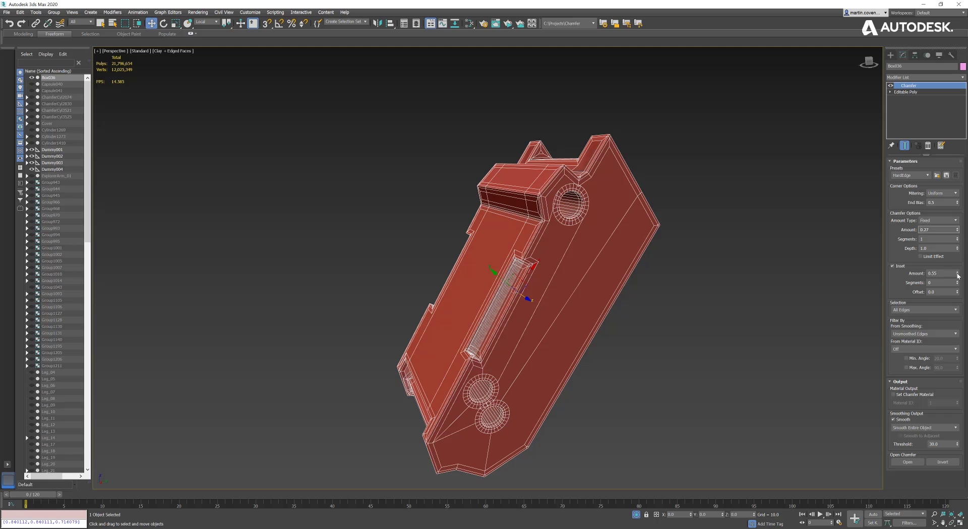
{"action": "left_click_drag", "start_coordinate": [958, 275], "coordinate": [958, 290]}
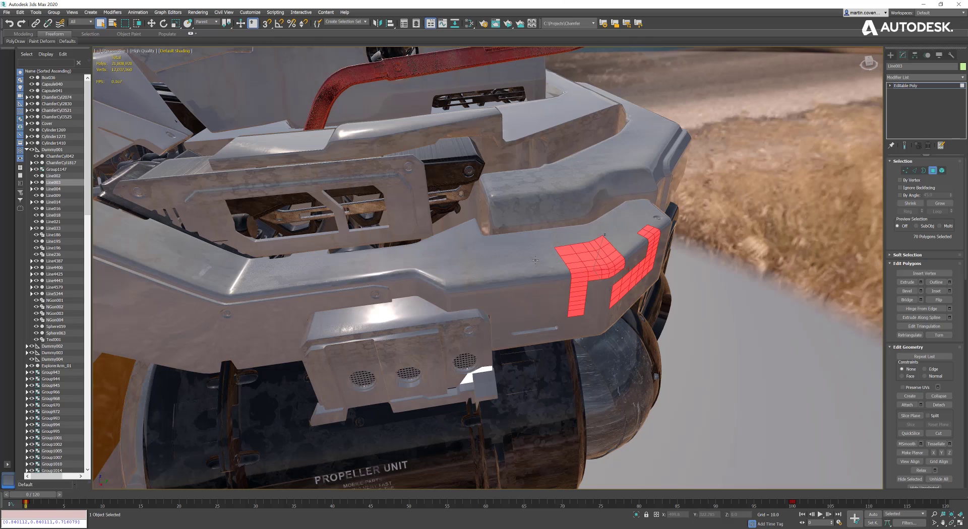
Extend the polygon selection with a filled panel shape on top of the vehicle's bumper, beside the already selected shapes.
{"action": "left_click", "coordinate": [536, 260], "text": "ctrl"}
{"action": "left_click", "coordinate": [529, 248], "text": "ctrl"}
{"action": "left_click", "coordinate": [512, 249], "text": "ctrl"}
{"action": "left_click", "coordinate": [497, 251], "text": "ctrl"}
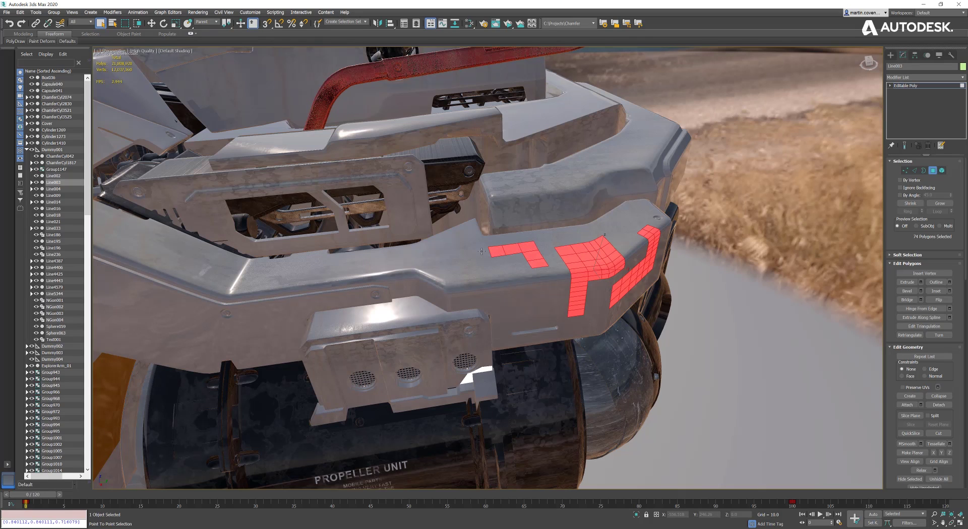
{"action": "left_click", "coordinate": [481, 252], "text": "ctrl"}
{"action": "left_click", "coordinate": [475, 254], "text": "ctrl"}
{"action": "left_click", "coordinate": [469, 255], "text": "ctrl"}
{"action": "left_click", "coordinate": [470, 262], "text": "ctrl"}
{"action": "left_click", "coordinate": [470, 269], "text": "ctrl"}
{"action": "left_click", "coordinate": [512, 269], "text": "ctrl"}
{"action": "left_click", "coordinate": [527, 266], "text": "ctrl"}
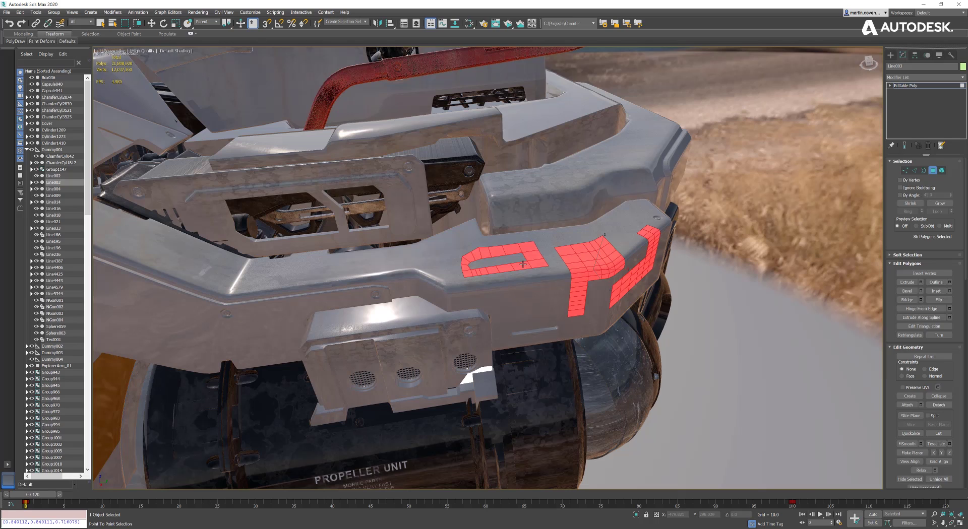
{"action": "left_click", "coordinate": [521, 258], "text": "ctrl"}
{"action": "left_click", "coordinate": [492, 262], "text": "ctrl"}
{"action": "left_click", "coordinate": [484, 263], "text": "ctrl"}
{"action": "left_click", "coordinate": [474, 264], "text": "ctrl"}
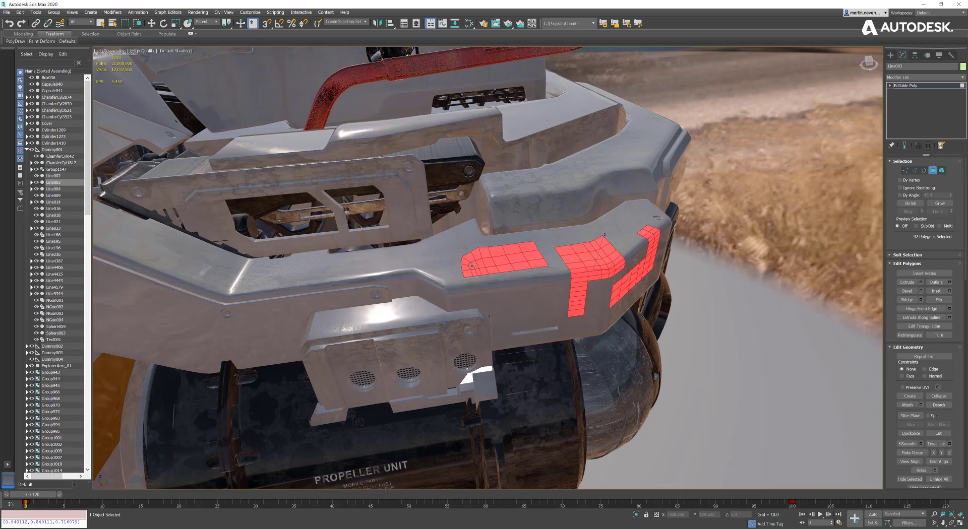
{"action": "key", "text": "q"}
Apply a Chamfer modifier to Line003 and have it act on Selected Faces Borders.
{"action": "left_click", "coordinate": [940, 75]}
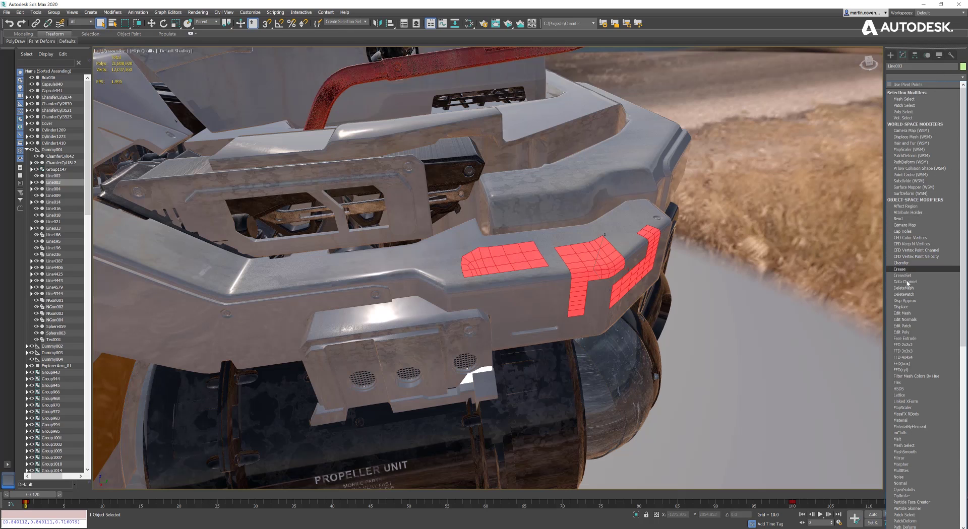
{"action": "left_click", "coordinate": [905, 264]}
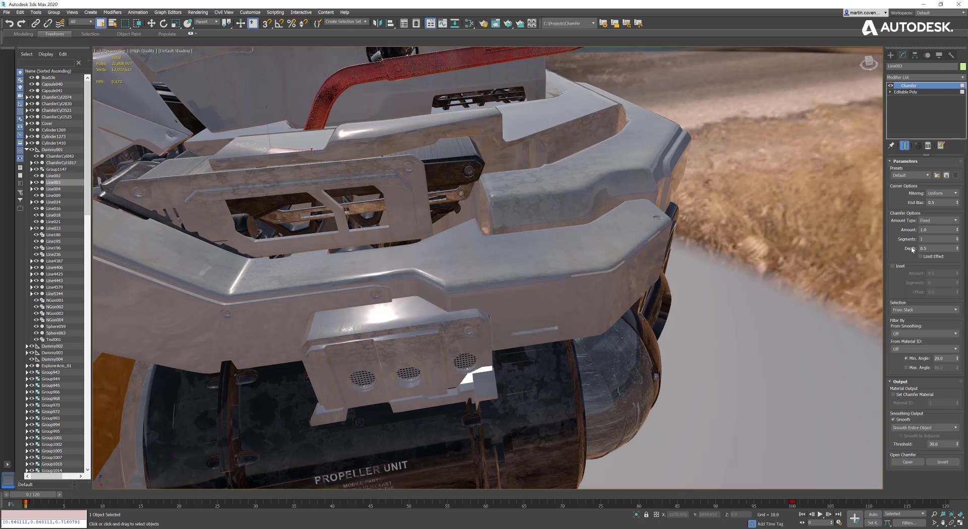
{"action": "left_click", "coordinate": [916, 309]}
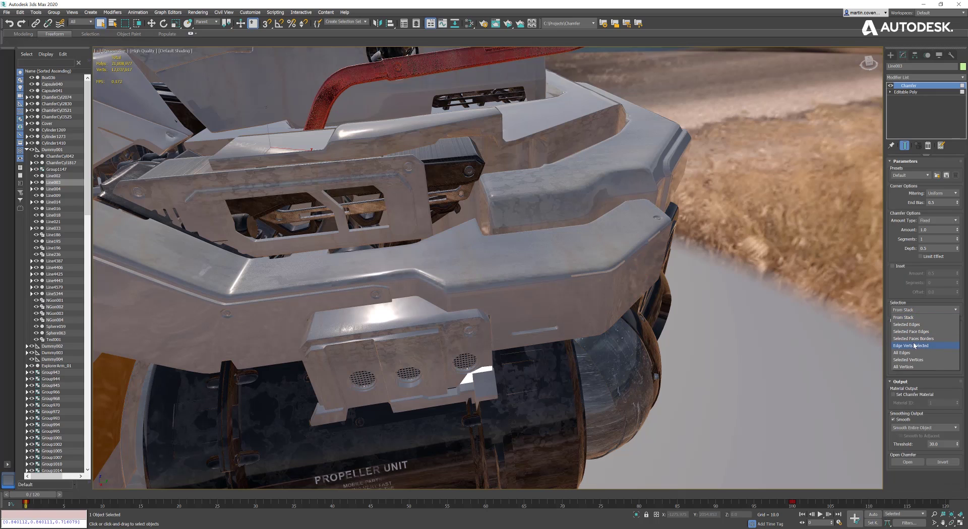
{"action": "key", "text": "Escape"}
{"action": "key", "text": "Down"}
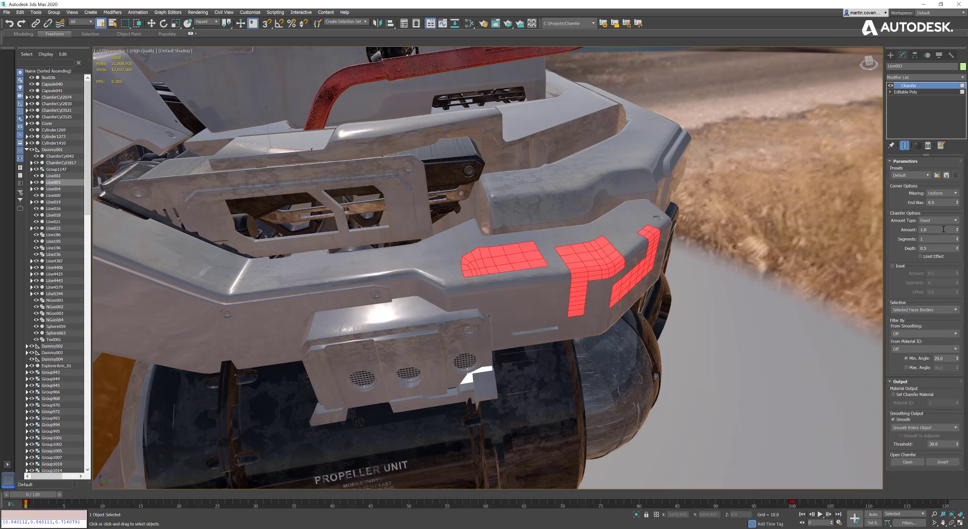
Turn off the chamfer's minimum angle limit, display edged faces and reduce the chamfer amount to about 0.4.
{"action": "left_click", "coordinate": [907, 358]}
{"action": "middle_click_drag", "start_coordinate": [638, 269], "coordinate": [644, 273]}
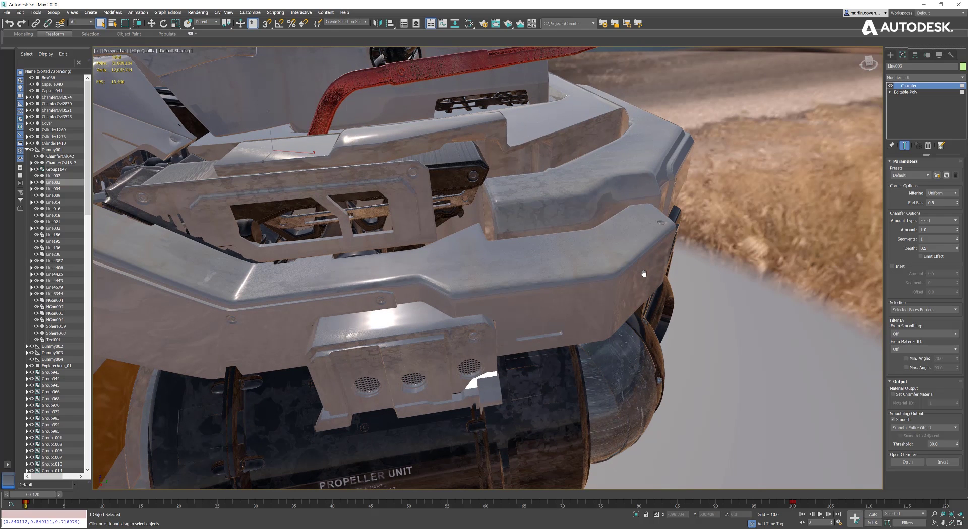
{"action": "key", "text": "F4"}
{"action": "left_click_drag", "start_coordinate": [958, 232], "coordinate": [962, 253]}
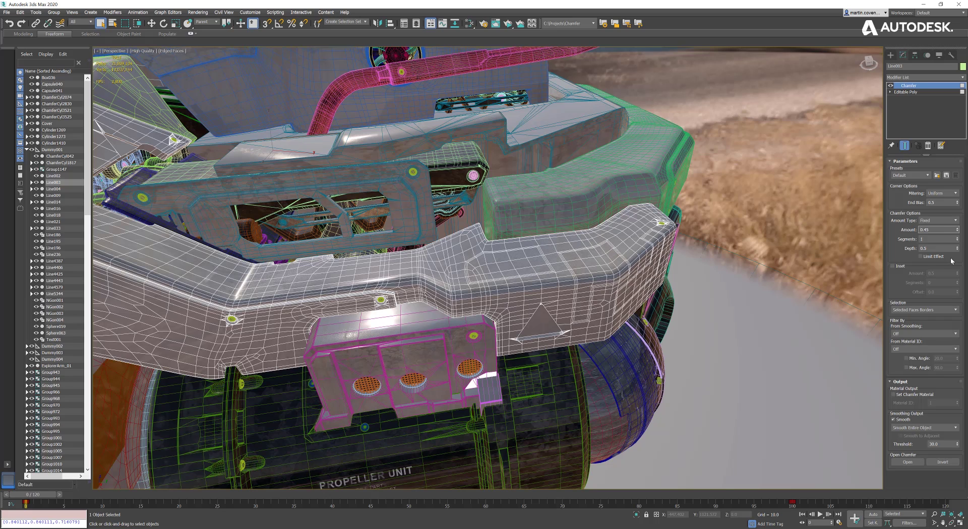
Enable the chamfer inset with an amount of -0.2 and hide the edged faces display.
{"action": "left_click", "coordinate": [894, 266]}
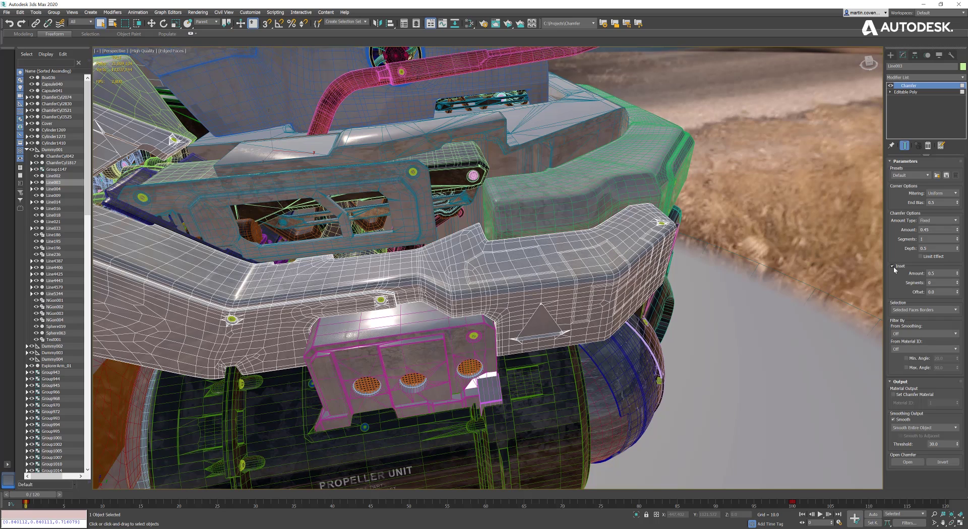
{"action": "left_click", "coordinate": [928, 273]}
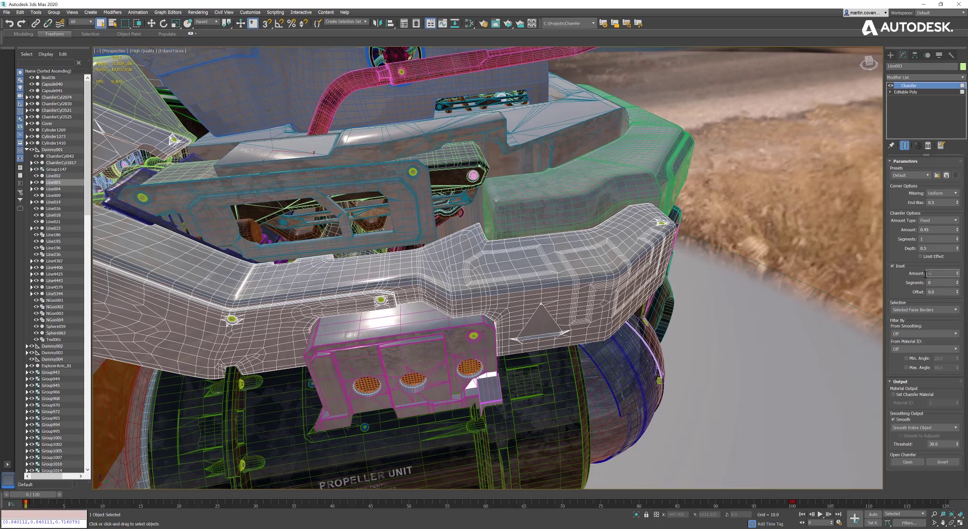
{"action": "type", "text": ".2"}
{"action": "key", "text": "Return"}
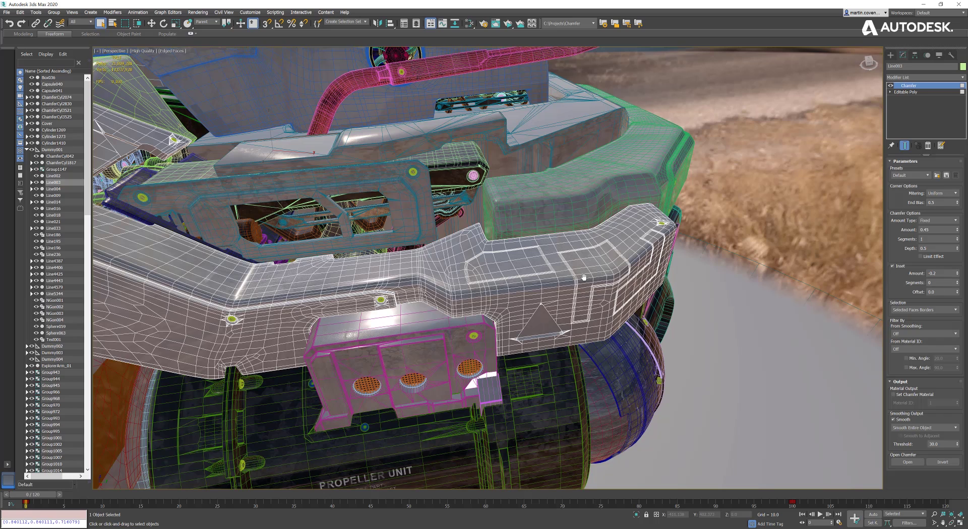
{"action": "key", "text": "F4"}
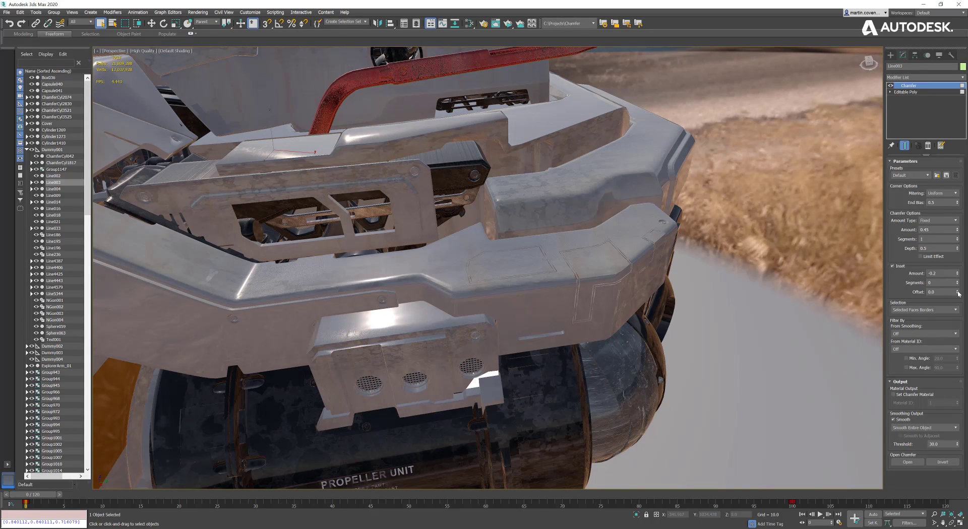
Set the inset amount to 0.22 and the inset offset to about -0.27 to form the bumper's panel lines.
{"action": "mouse_move", "coordinate": [958, 293]}
{"action": "left_mouse_down"}
{"action": "mouse_move", "coordinate": [953, 263]}
{"action": "mouse_move", "coordinate": [954, 304]}
{"action": "mouse_move", "coordinate": [956, 291]}
{"action": "left_mouse_up"}
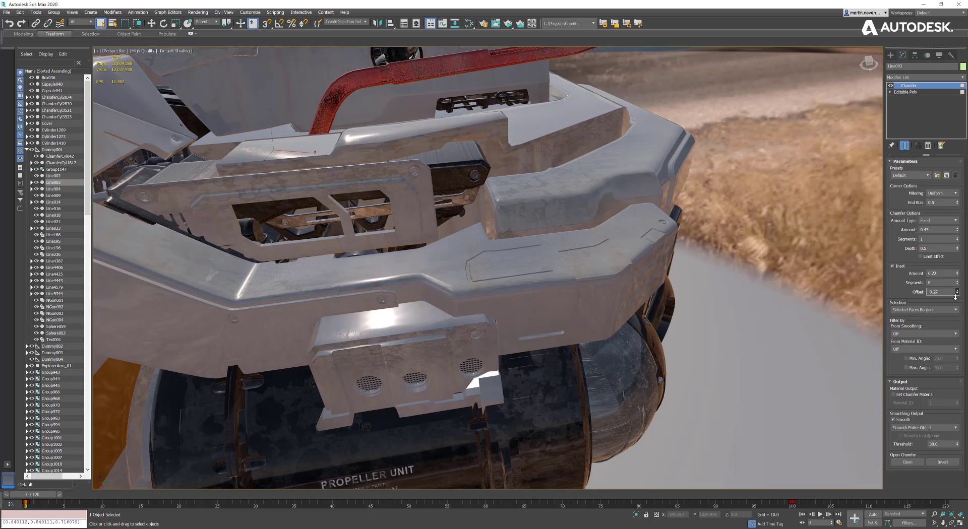
{"action": "left_click_drag", "start_coordinate": [956, 234], "coordinate": [957, 240]}
{"action": "middle_click_drag", "start_coordinate": [603, 283], "coordinate": [734, 252], "text": "alt"}
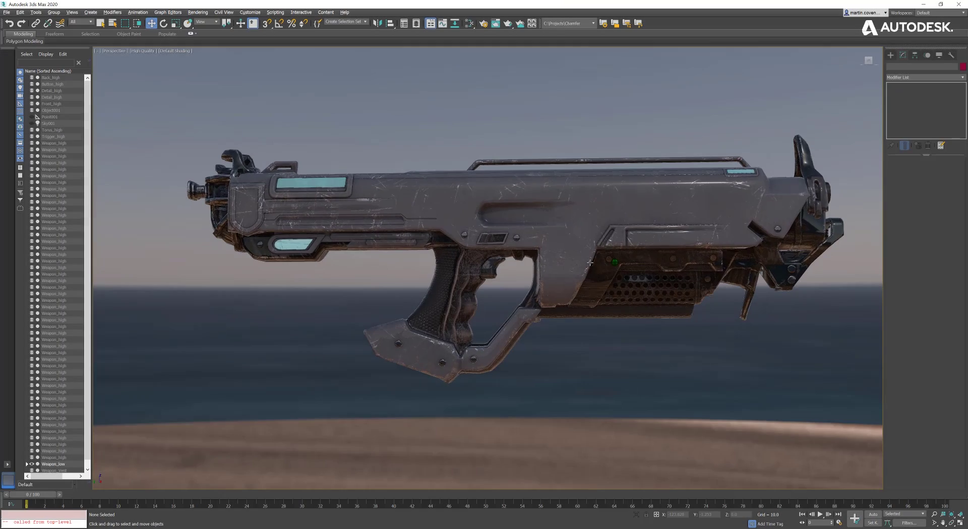
Switch the weapon scene's state set to display the perforated vent mesh.
{"action": "middle_click_drag", "start_coordinate": [590, 262], "coordinate": [614, 272], "text": "alt"}
{"action": "scroll", "coordinate": [614, 272], "scroll_direction": "up", "scroll_amount": 6}
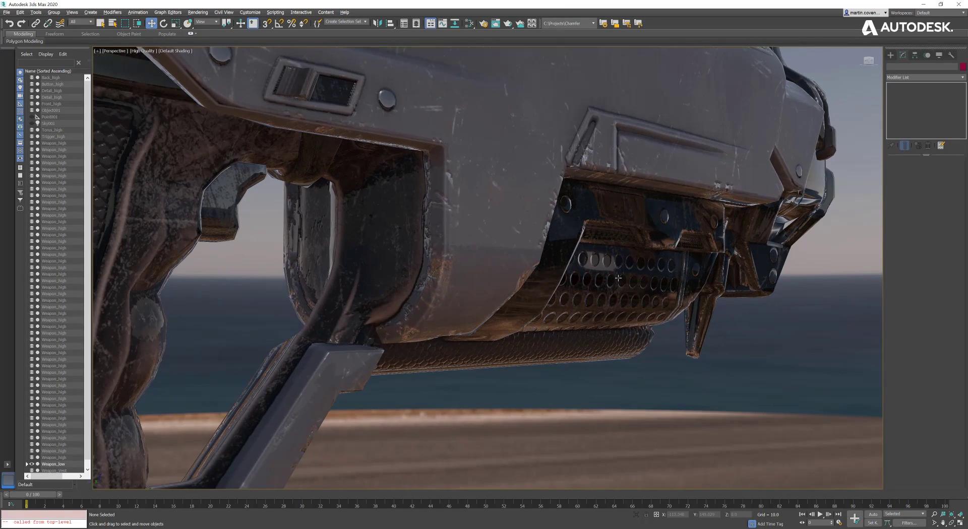
{"action": "right_click", "coordinate": [618, 278]}
{"action": "mouse_move", "coordinate": [656, 262]}
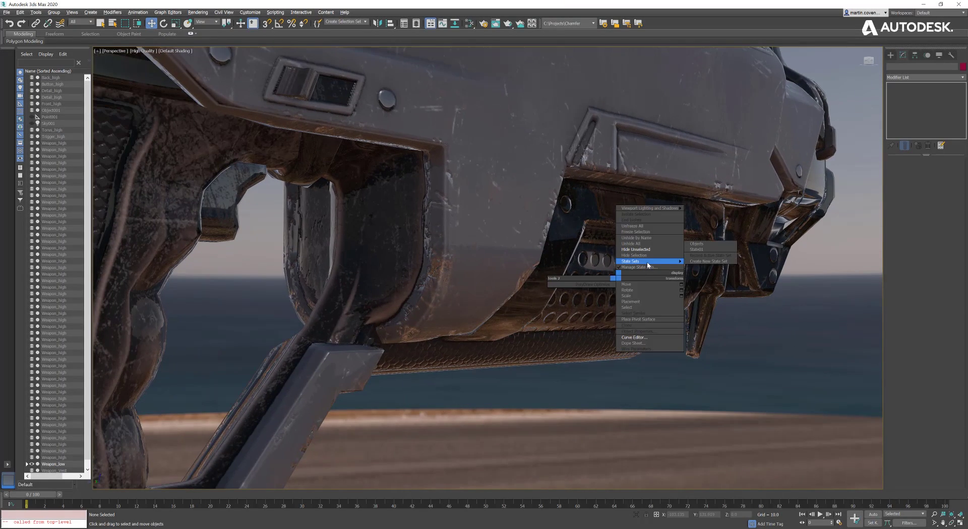
{"action": "left_click", "coordinate": [695, 256]}
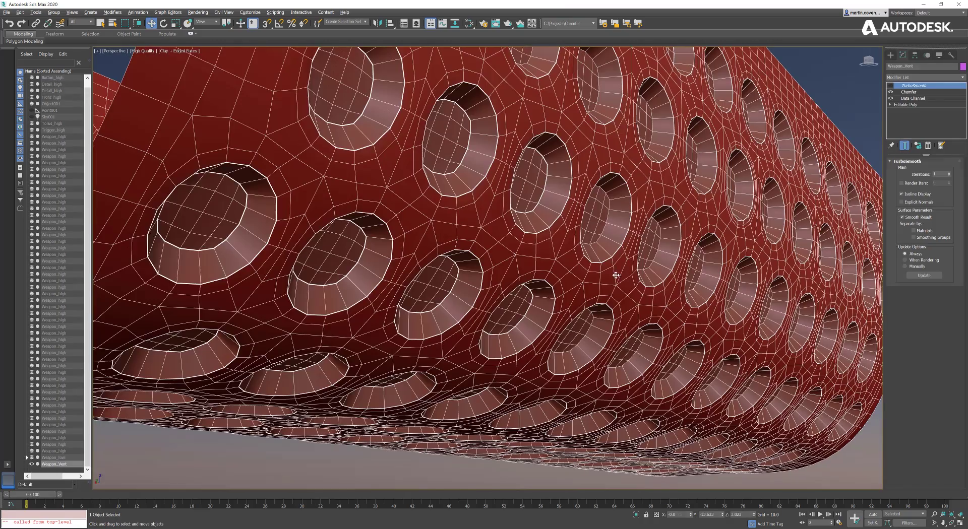
{"action": "left_click", "coordinate": [825, 515]}
{"action": "left_click", "coordinate": [825, 515]}
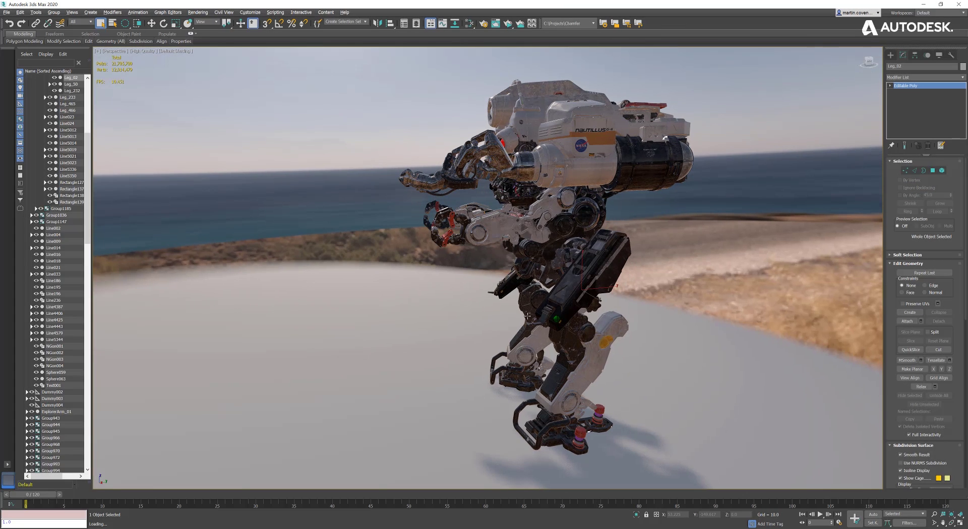
Isolate the robot's selected leg armour panel and display it in clay shading with edged faces.
{"action": "right_click", "coordinate": [536, 290]}
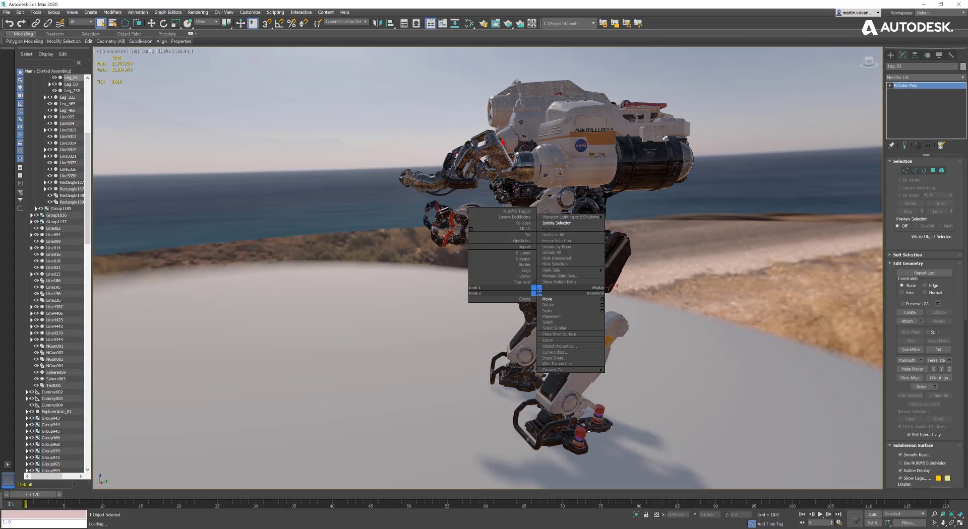
{"action": "left_click", "coordinate": [570, 223]}
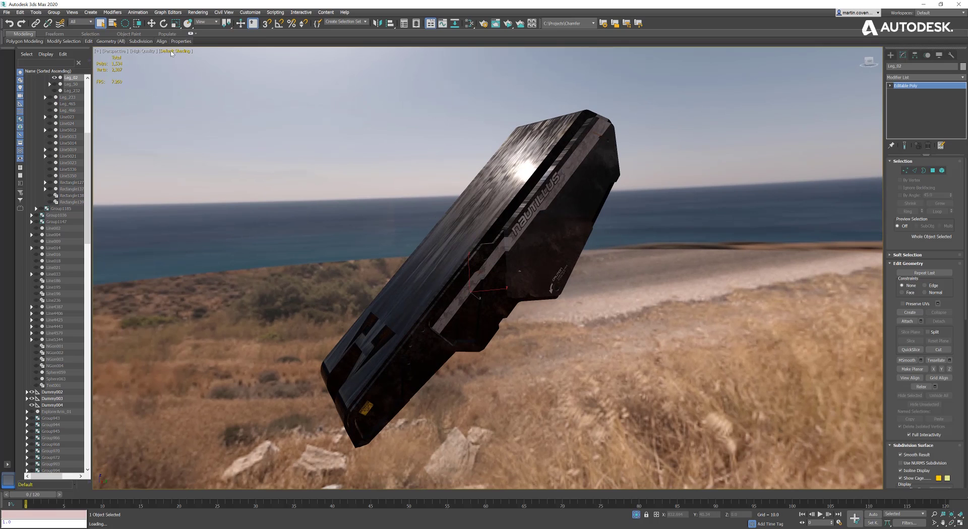
{"action": "left_click", "coordinate": [172, 51]}
{"action": "left_click", "coordinate": [187, 97]}
{"action": "key", "text": "F4"}
Set the viewport to Standard quality and replace the environment background with a gradient.
{"action": "left_click", "coordinate": [147, 52]}
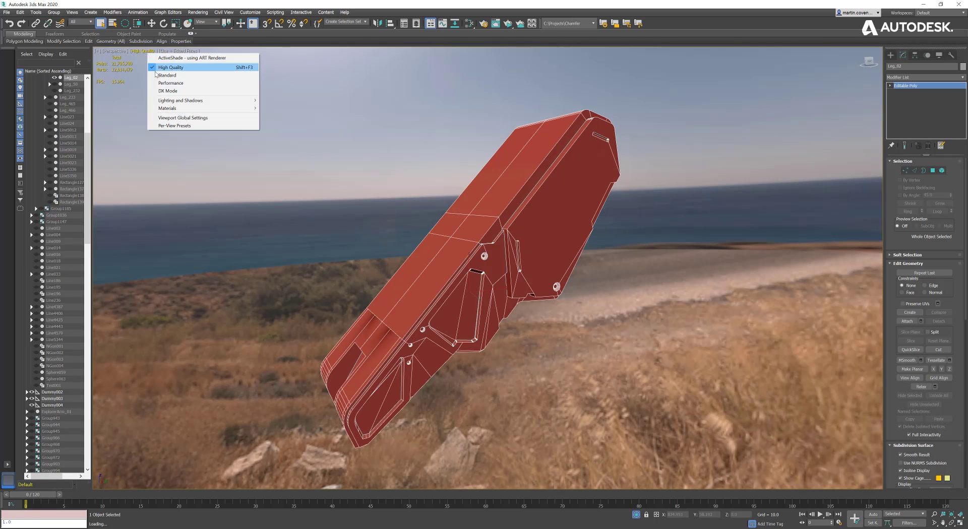
{"action": "left_click", "coordinate": [155, 74]}
{"action": "left_click", "coordinate": [147, 52]}
{"action": "left_click", "coordinate": [173, 51]}
{"action": "mouse_move", "coordinate": [202, 143]}
{"action": "left_click", "coordinate": [267, 146]}
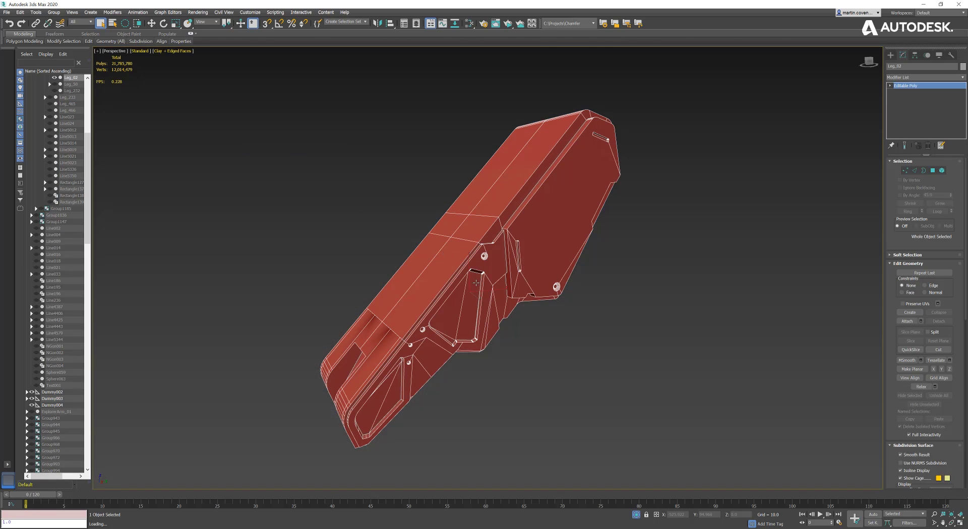
Add a Chamfer modifier to the leg panel and reduce its amount to about 0.36.
{"action": "middle_click_drag", "start_coordinate": [476, 283], "coordinate": [518, 253], "text": "alt"}
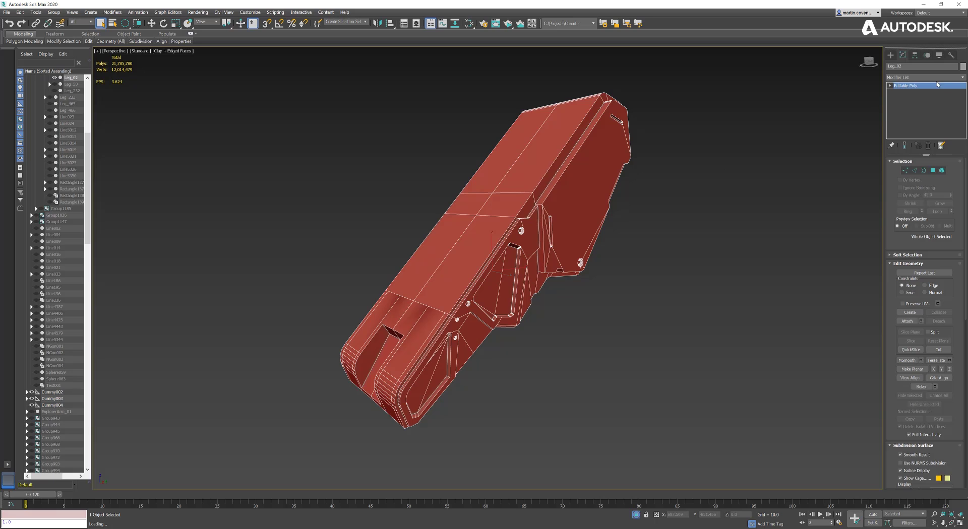
{"action": "left_click", "coordinate": [963, 79]}
{"action": "left_click", "coordinate": [922, 265]}
{"action": "scroll", "coordinate": [520, 232], "scroll_direction": "up", "scroll_amount": 8}
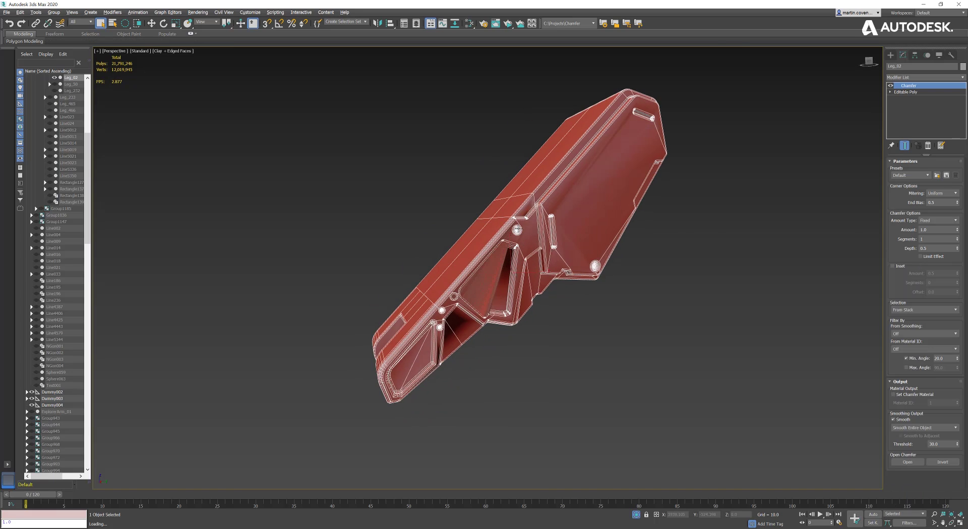
{"action": "left_click_drag", "start_coordinate": [957, 230], "coordinate": [954, 266]}
Set the chamfer's smoothing filter to Unsmoothed Edges and its selection to All Edges.
{"action": "left_click", "coordinate": [933, 334]}
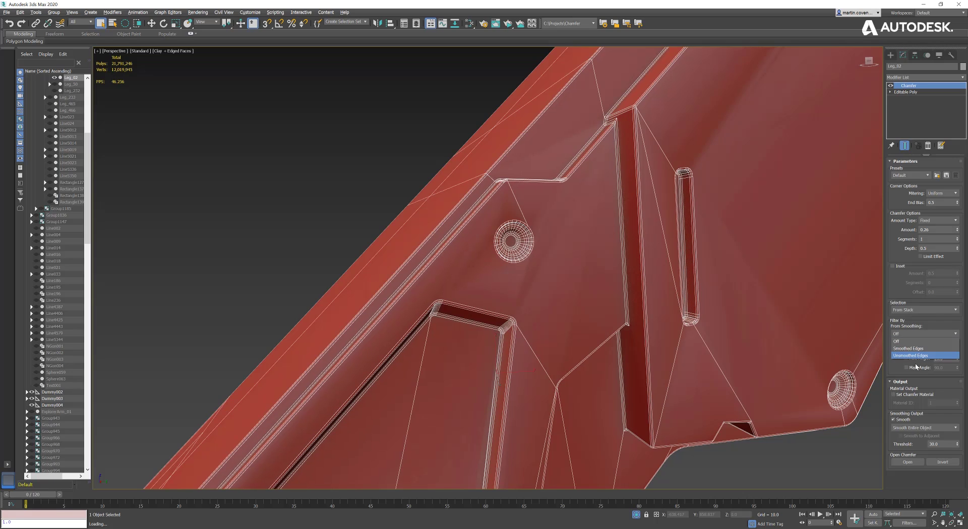
{"action": "left_click", "coordinate": [917, 356]}
{"action": "left_click", "coordinate": [924, 310]}
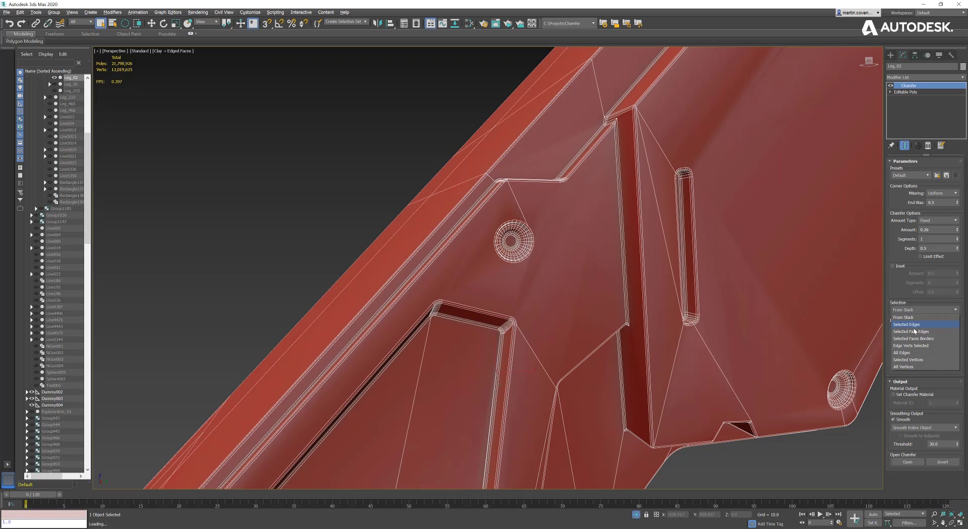
{"action": "left_click", "coordinate": [913, 353]}
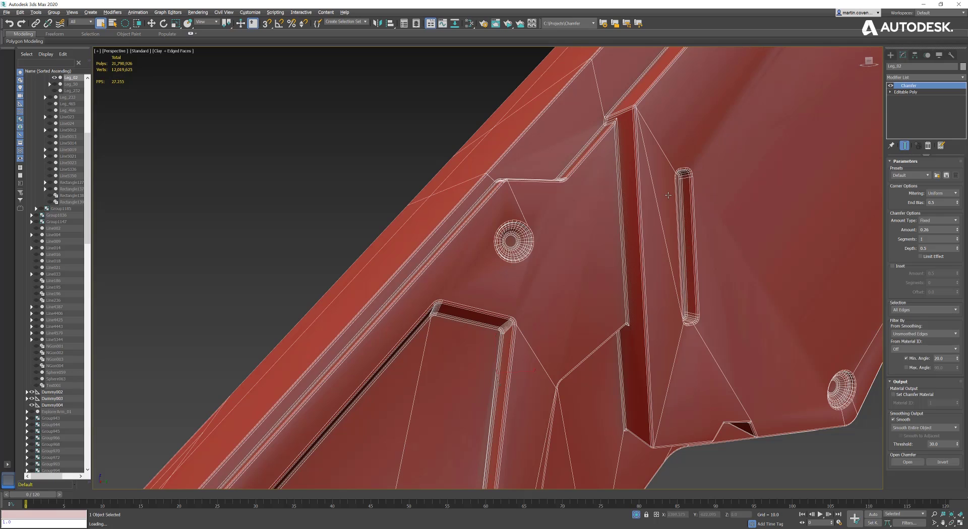
{"action": "scroll", "coordinate": [663, 195], "scroll_direction": "up", "scroll_amount": 2}
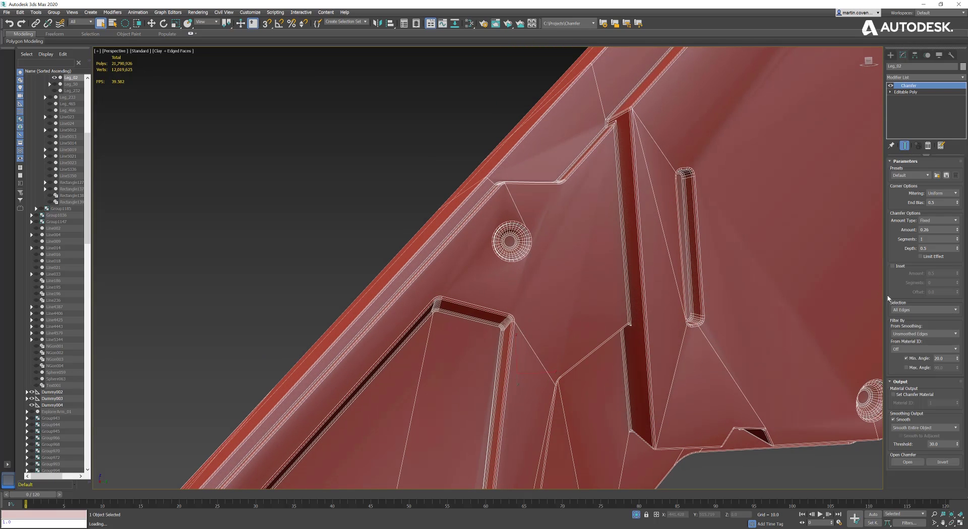
Enable the leg panel chamfer's inset and set the inset amount to 0.1.
{"action": "left_click", "coordinate": [895, 271]}
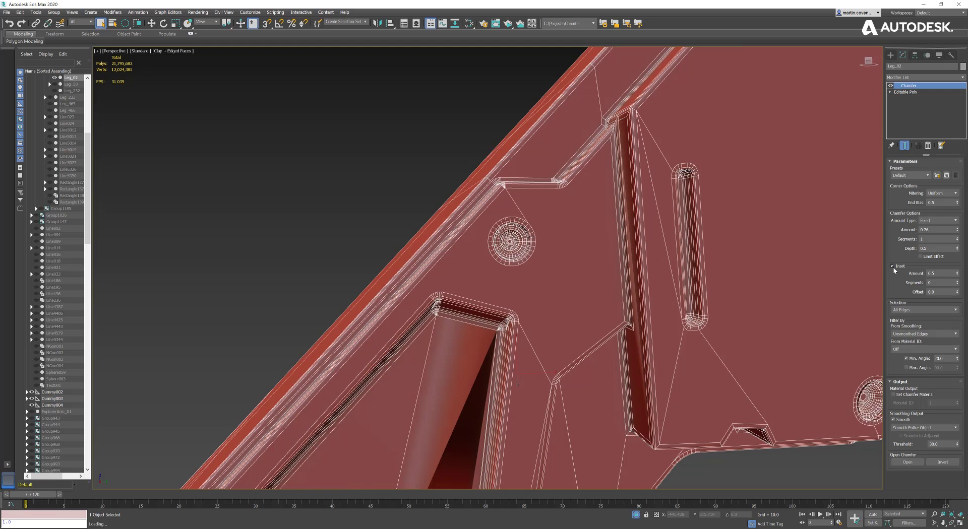
{"action": "middle_click_drag", "start_coordinate": [658, 140], "coordinate": [650, 193]}
{"action": "scroll", "coordinate": [620, 174], "scroll_direction": "up", "scroll_amount": 5}
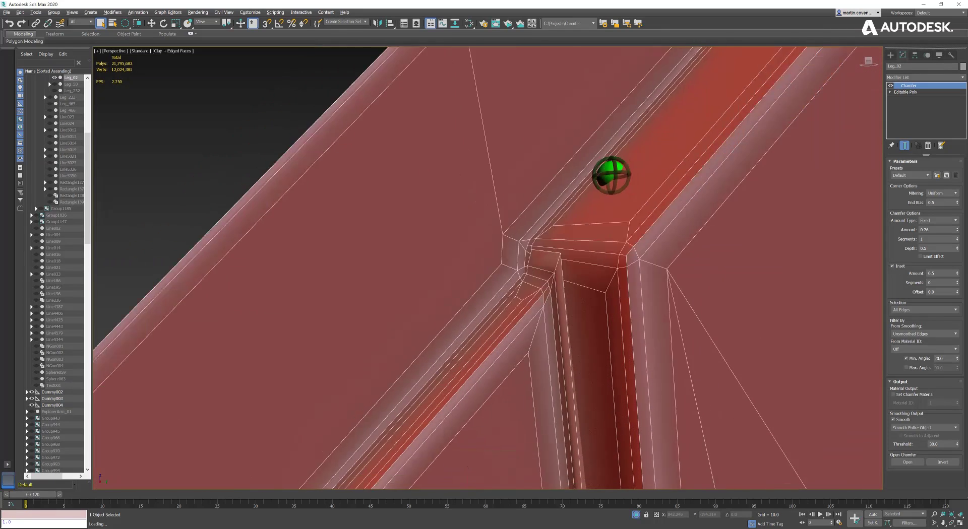
{"action": "scroll", "coordinate": [620, 174], "scroll_direction": "down", "scroll_amount": 3}
{"action": "left_click_drag", "start_coordinate": [958, 274], "coordinate": [960, 452]}
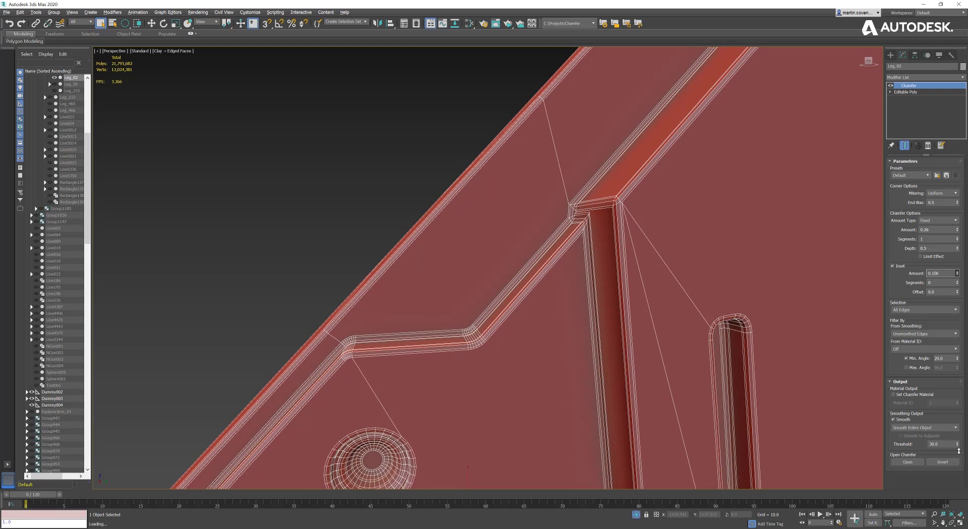
{"action": "type", "text": ".1"}
Compare the whole leg panel with the chamfer inset turned off and back on.
{"action": "scroll", "coordinate": [659, 223], "scroll_direction": "down", "scroll_amount": 10}
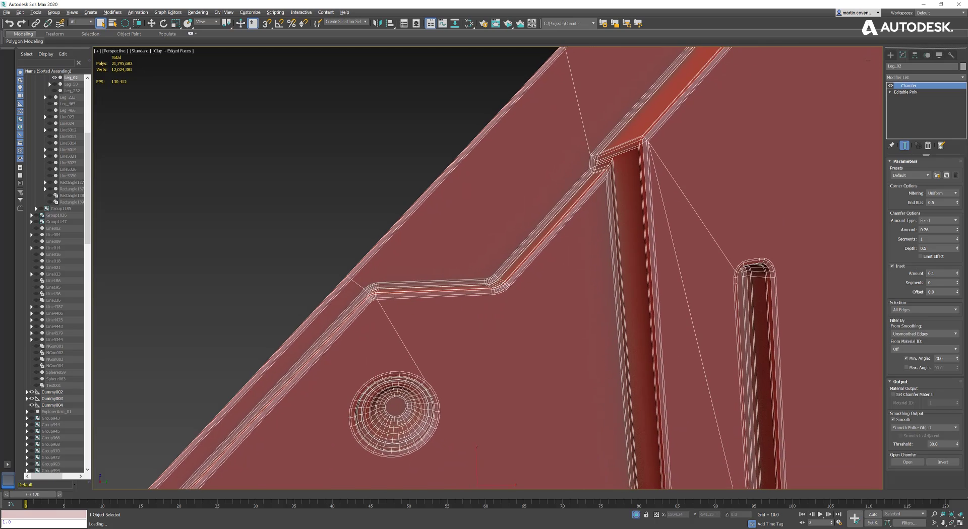
{"action": "scroll", "coordinate": [653, 255], "scroll_direction": "down", "scroll_amount": 6}
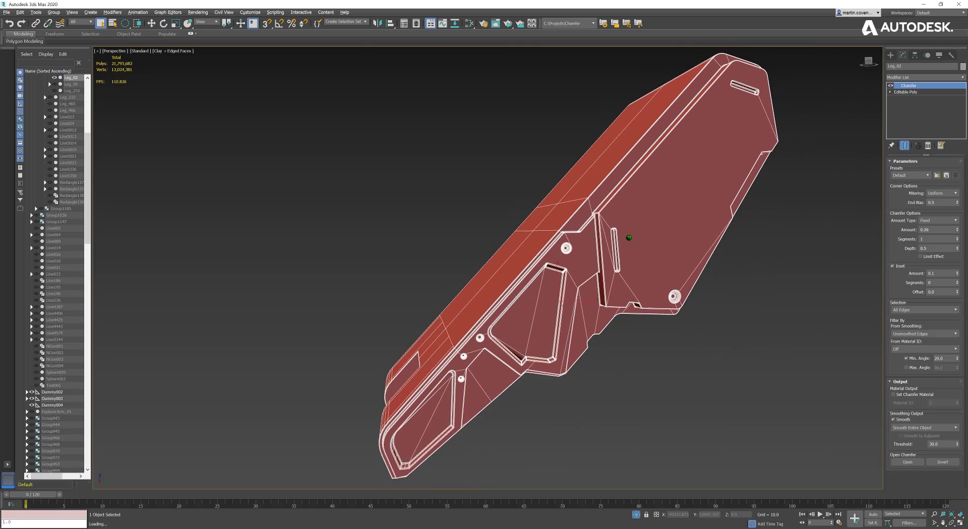
{"action": "left_click", "coordinate": [893, 266]}
{"action": "left_click", "coordinate": [894, 267]}
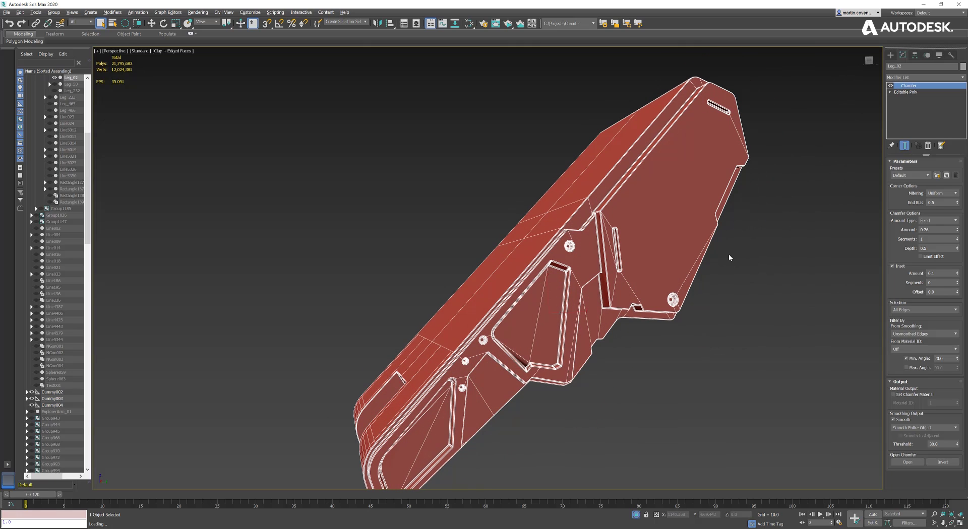
Change the chamfer's amount type to By Crease Weight and set the maximum amount to 0.6.
{"action": "left_click", "coordinate": [941, 221]}
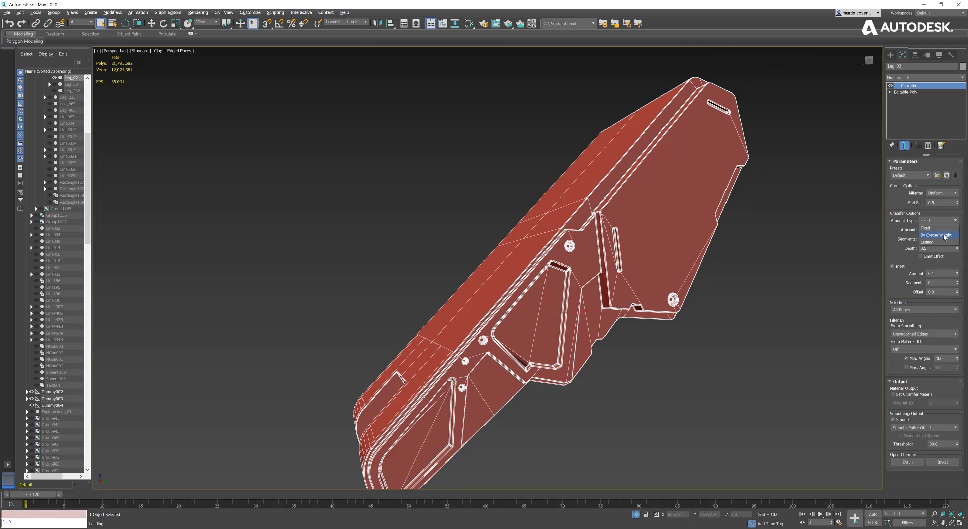
{"action": "left_click", "coordinate": [945, 236]}
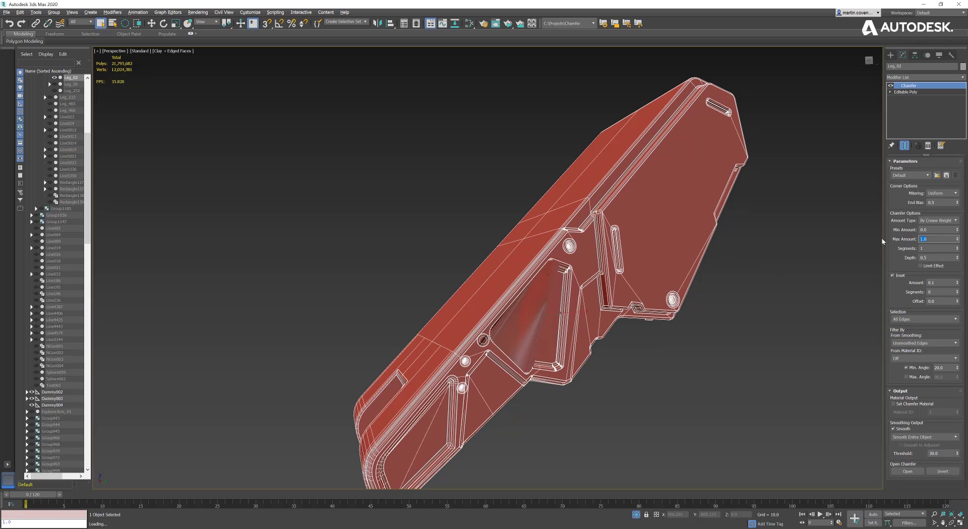
{"action": "key", "text": "Return"}
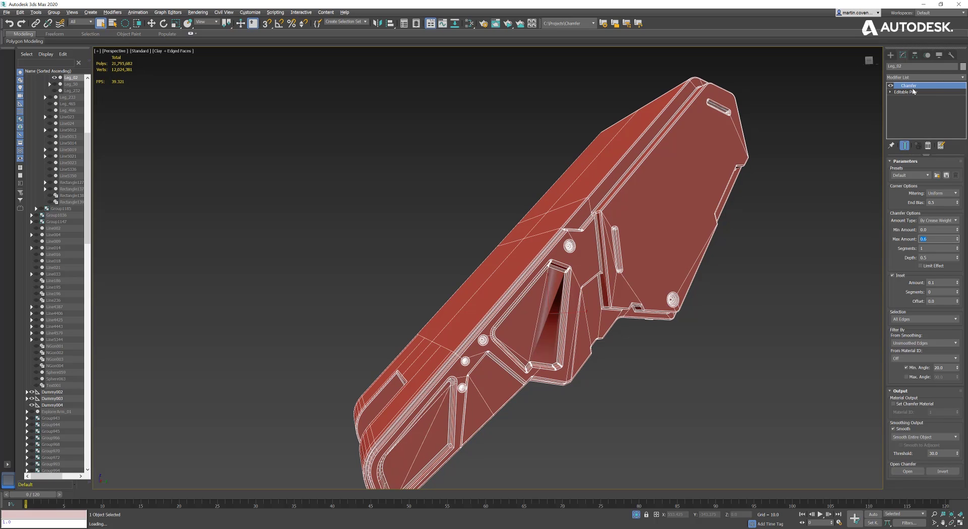
Select all edges of the base Editable Poly, raise their crease to 1.0 and show the chamfered end result.
{"action": "left_click", "coordinate": [906, 91]}
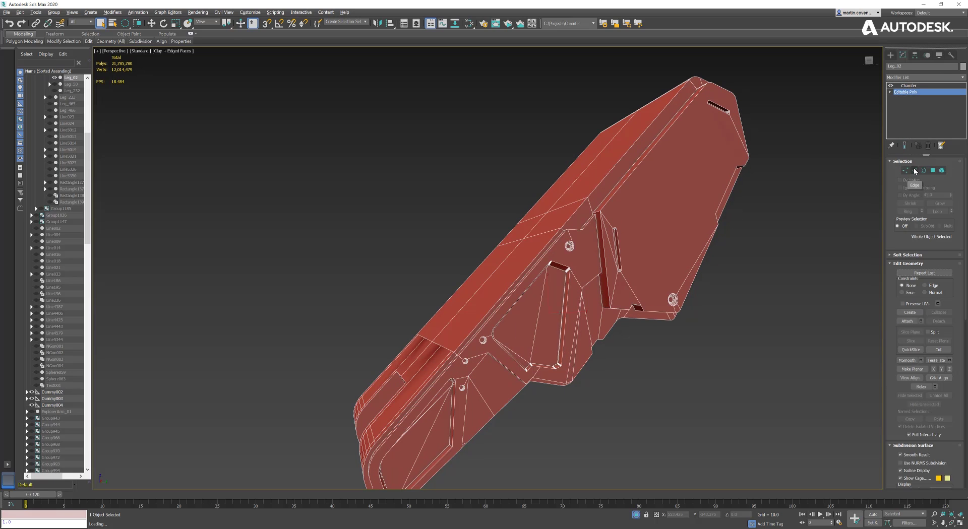
{"action": "left_click", "coordinate": [916, 171]}
{"action": "middle_click_drag", "start_coordinate": [783, 252], "coordinate": [779, 250]}
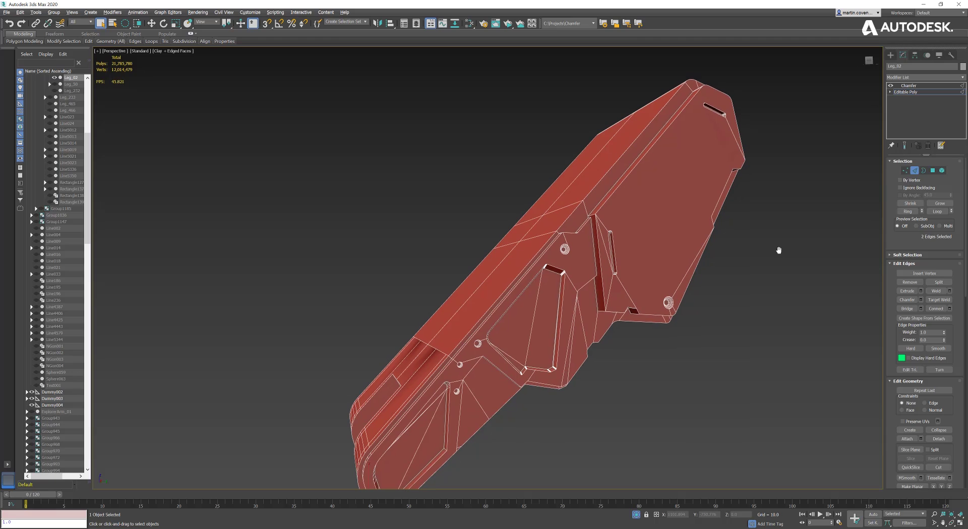
{"action": "key", "text": "ctrl+a"}
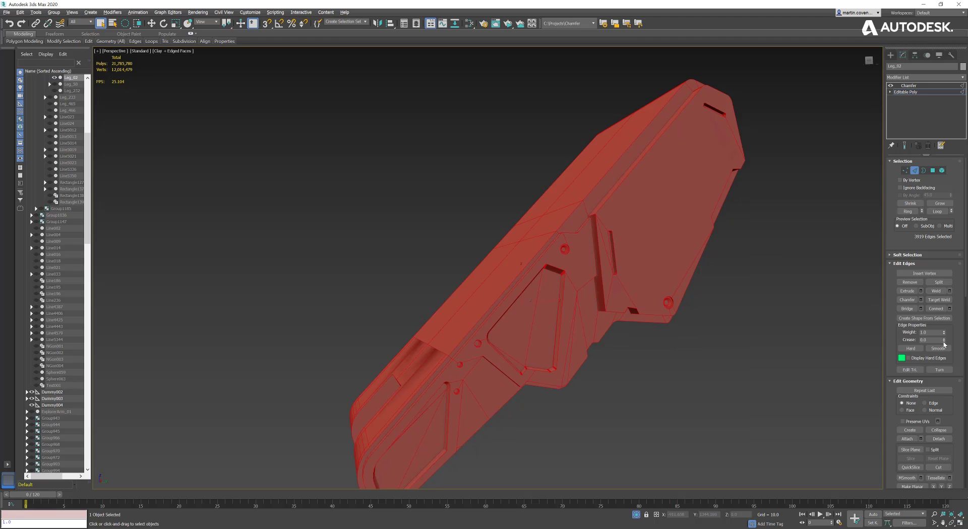
{"action": "left_click_drag", "start_coordinate": [944, 341], "coordinate": [941, 274]}
{"action": "left_click", "coordinate": [904, 146]}
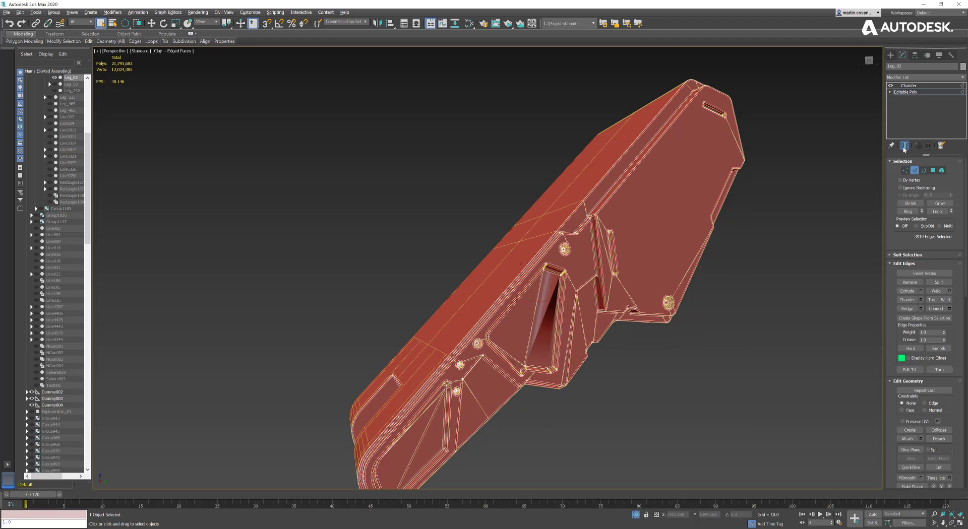
Select the edges of the round bolt hole near the panel's stepped groove and lower their crease weight.
{"action": "middle_click_drag", "start_coordinate": [597, 279], "coordinate": [579, 239], "text": "alt"}
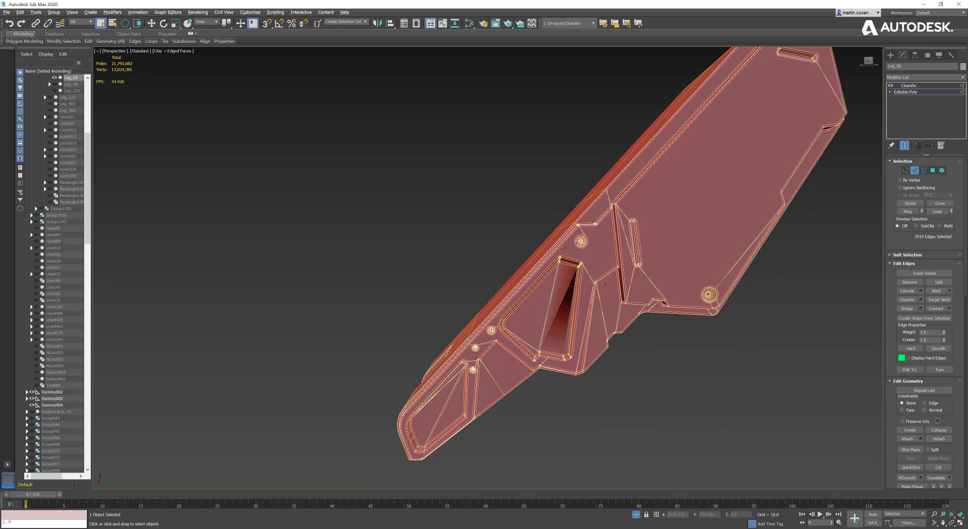
{"action": "scroll", "coordinate": [579, 234], "scroll_direction": "up", "scroll_amount": 6}
{"action": "scroll", "coordinate": [580, 234], "scroll_direction": "down", "scroll_amount": 3}
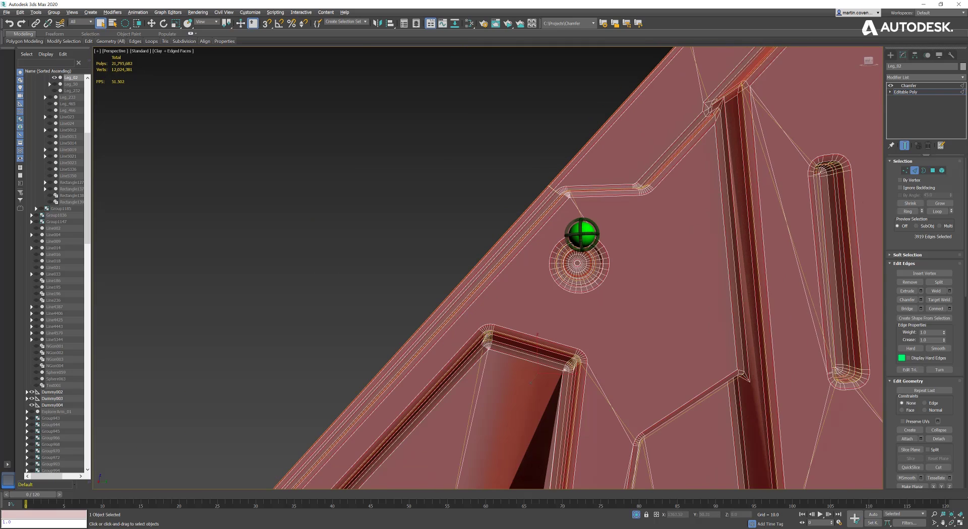
{"action": "scroll", "coordinate": [583, 222], "scroll_direction": "up", "scroll_amount": 2}
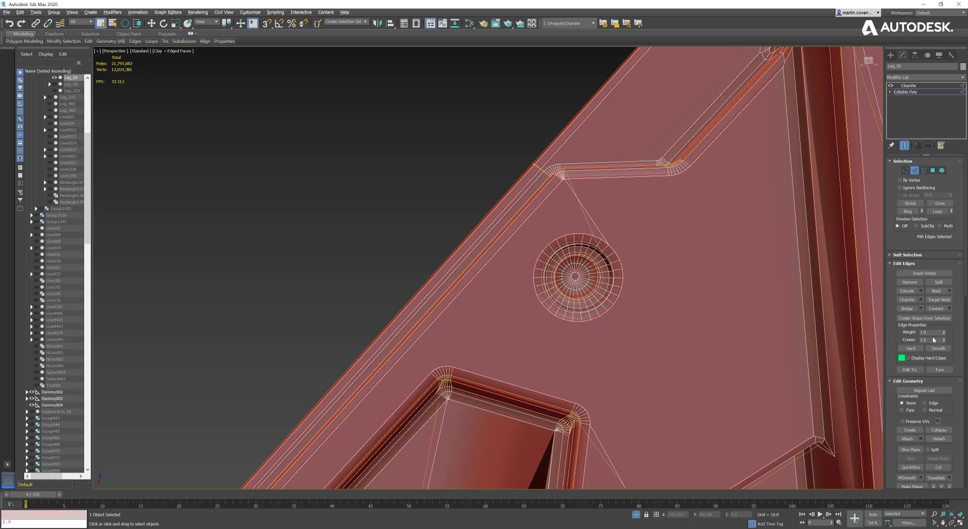
{"action": "left_click_drag", "start_coordinate": [944, 350], "coordinate": [944, 364]}
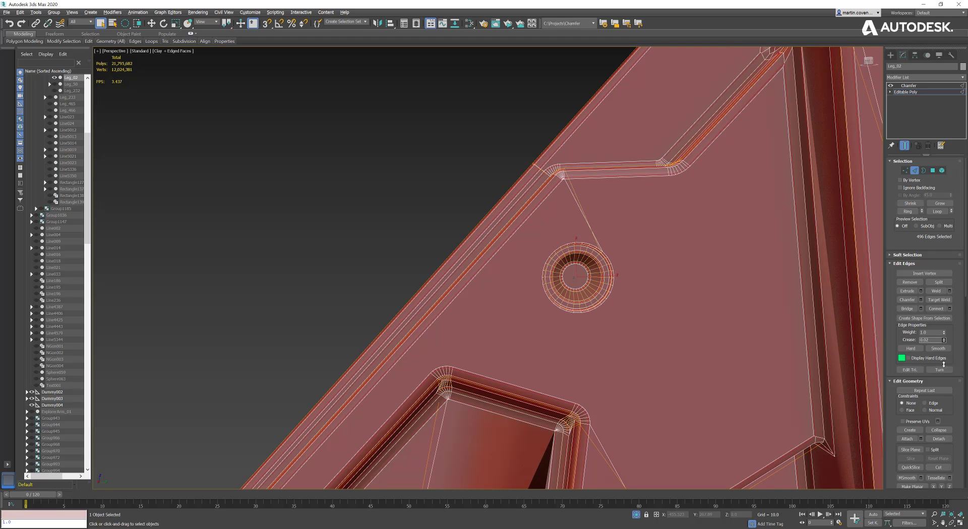
Select the edges along the large pocket's notched lower side and reduce their crease to about 0.14.
{"action": "scroll", "coordinate": [814, 353], "scroll_direction": "down", "scroll_amount": 3}
{"action": "mouse_move", "coordinate": [692, 270]}
{"action": "middle_mouse_down"}
{"action": "mouse_move", "coordinate": [633, 240]}
{"action": "mouse_move", "coordinate": [589, 250]}
{"action": "mouse_move", "coordinate": [571, 326]}
{"action": "mouse_move", "coordinate": [584, 317]}
{"action": "middle_mouse_up"}
{"action": "scroll", "coordinate": [583, 316], "scroll_direction": "up", "scroll_amount": 5}
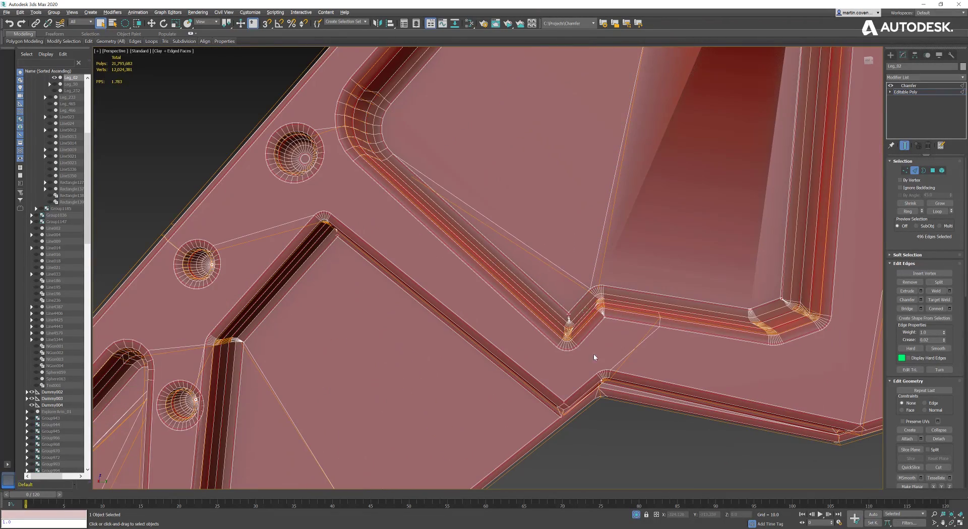
{"action": "right_click", "coordinate": [944, 341]}
{"action": "left_click", "coordinate": [945, 339]}
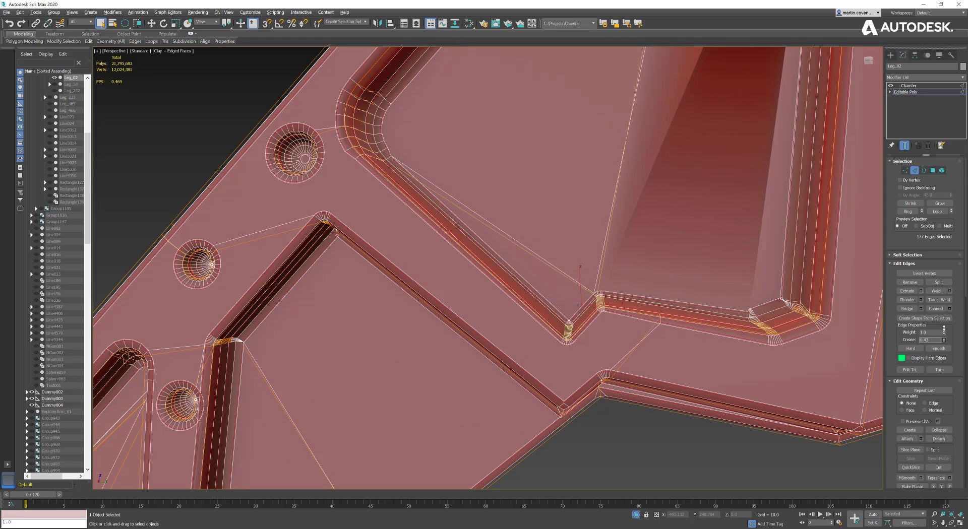
{"action": "left_click", "coordinate": [944, 339]}
{"action": "left_click", "coordinate": [944, 339]}
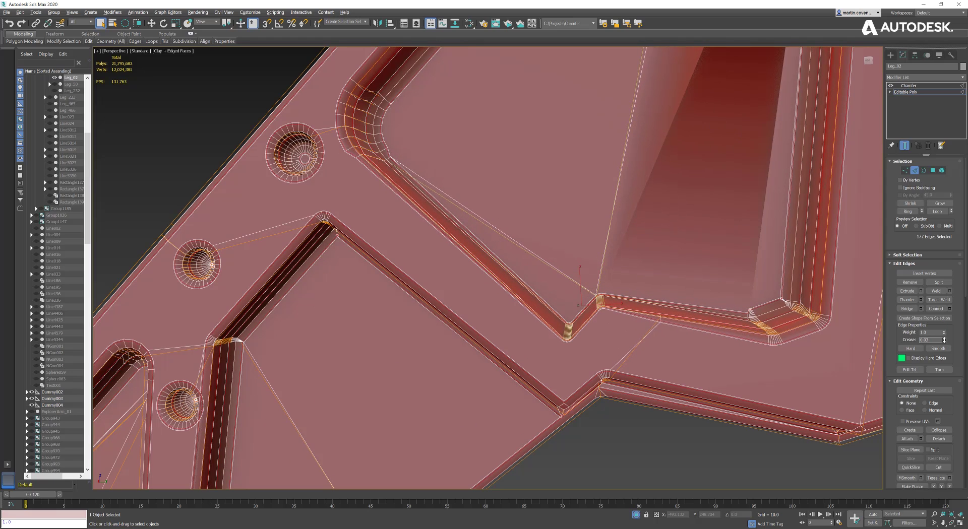
{"action": "left_click", "coordinate": [944, 338]}
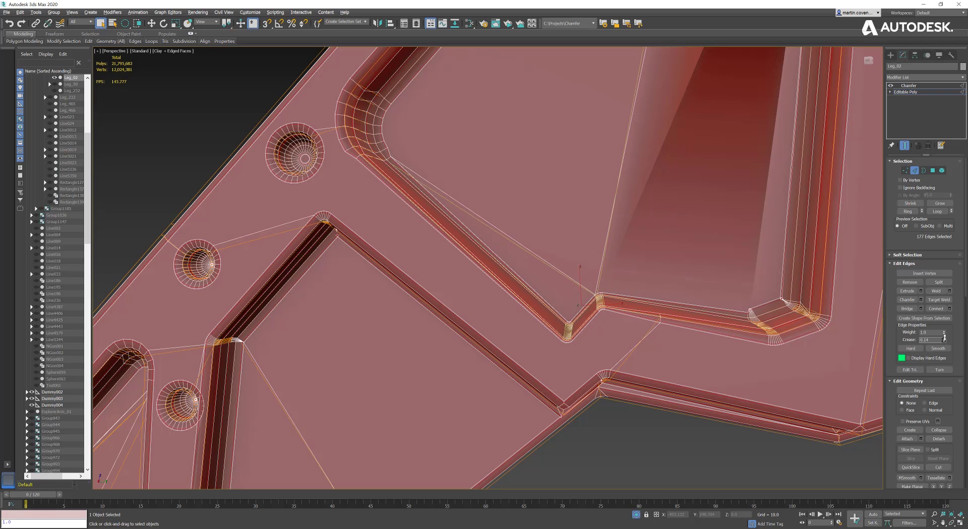
Select the edges at the large pocket's rounded corner and set their crease to about 0.26.
{"action": "scroll", "coordinate": [644, 265], "scroll_direction": "up", "scroll_amount": 3}
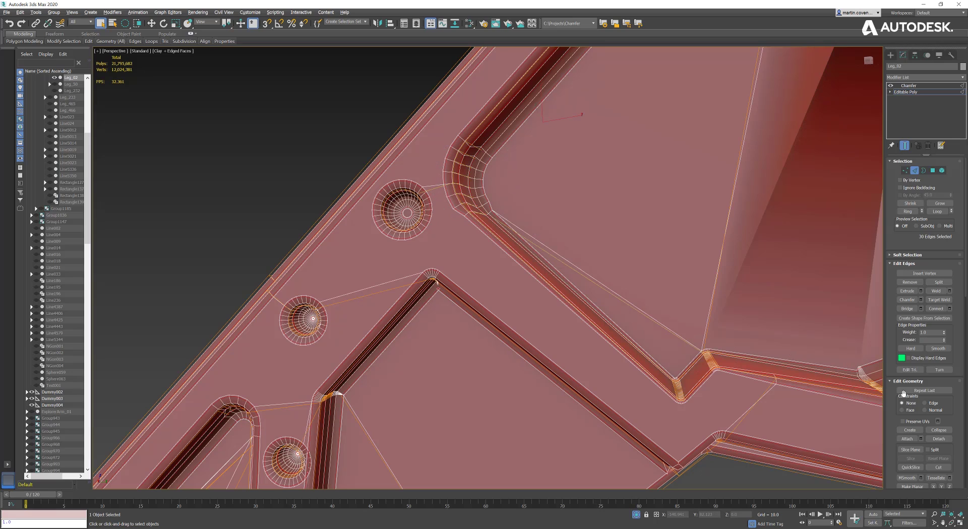
{"action": "left_click_drag", "start_coordinate": [945, 343], "coordinate": [946, 336]}
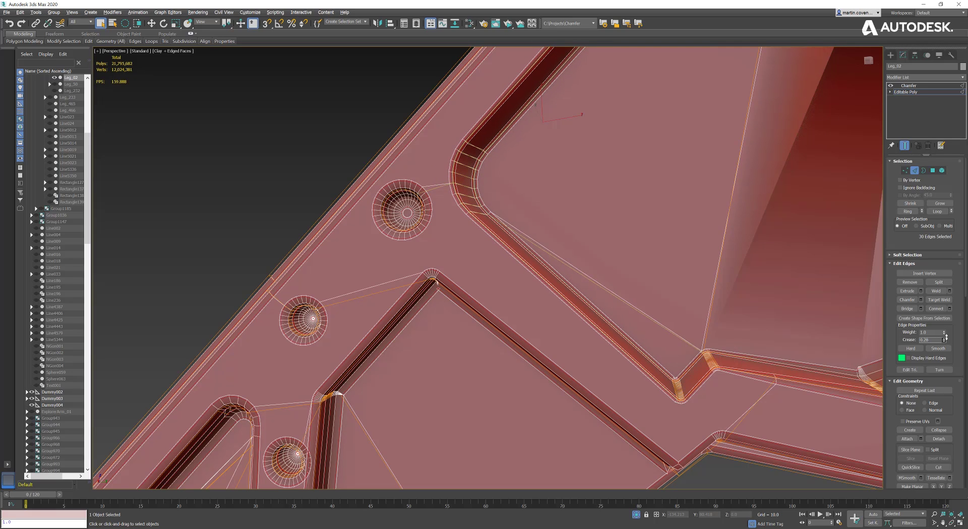
{"action": "middle_click_drag", "start_coordinate": [817, 341], "coordinate": [692, 276]}
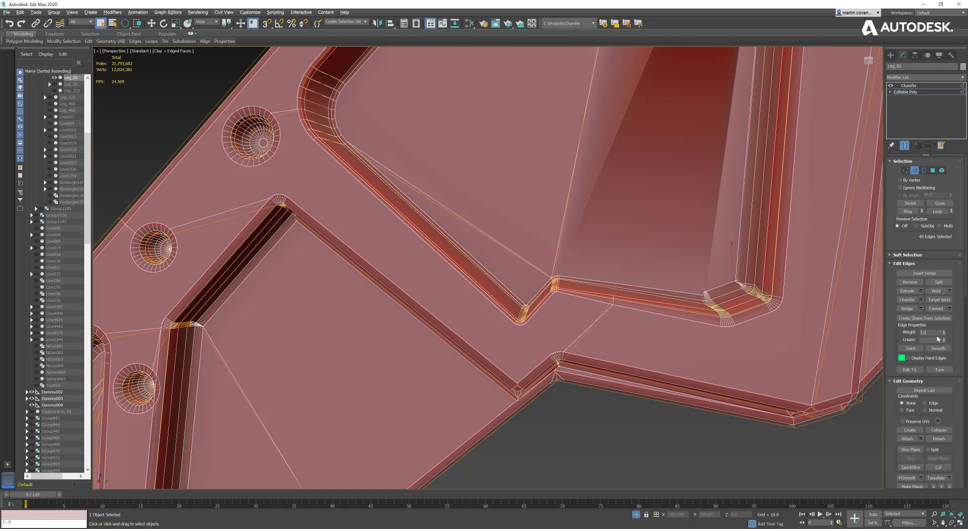
Set the crease of the selected edges at the large pocket's notched lower corner to 0.19.
{"action": "mouse_move", "coordinate": [944, 342]}
{"action": "left_mouse_down"}
{"action": "mouse_move", "coordinate": [944, 333]}
{"action": "mouse_move", "coordinate": [946, 342]}
{"action": "left_mouse_up"}
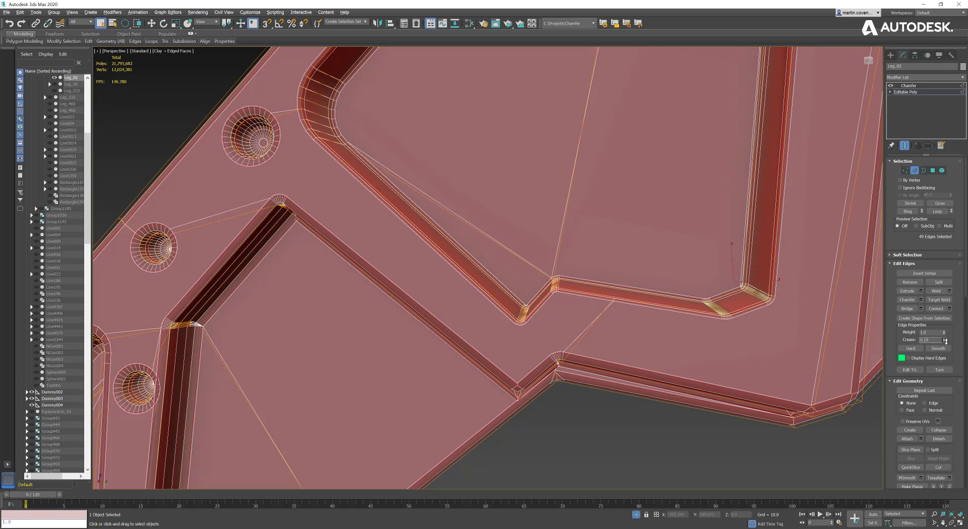
Select the edge loops around the short far end of the large pocket and set their crease to about 0.44.
{"action": "middle_click_drag", "start_coordinate": [764, 252], "coordinate": [748, 354]}
{"action": "scroll", "coordinate": [756, 270], "scroll_direction": "down", "scroll_amount": 6}
{"action": "mouse_move", "coordinate": [765, 268]}
{"action": "middle_mouse_down"}
{"action": "mouse_move", "coordinate": [702, 249]}
{"action": "mouse_move", "coordinate": [686, 214]}
{"action": "middle_mouse_up"}
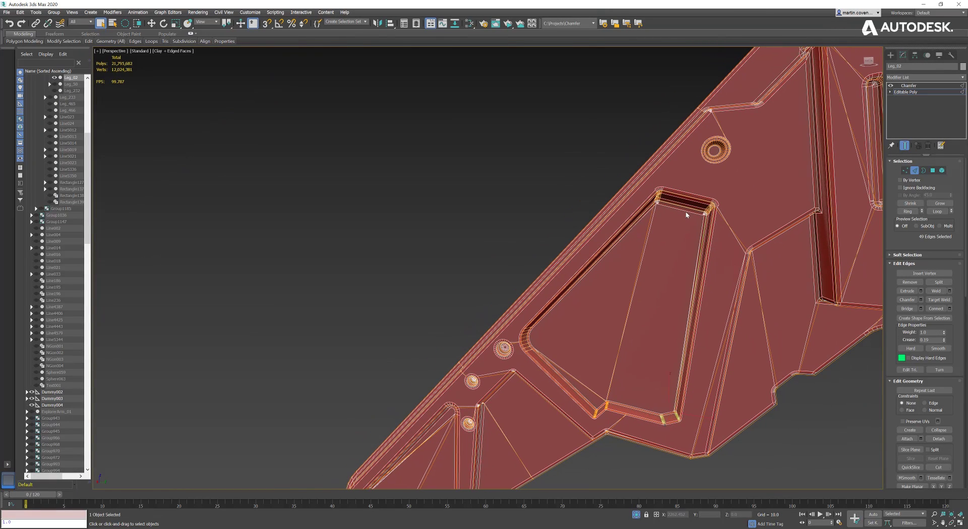
{"action": "left_click", "coordinate": [683, 210]}
{"action": "key", "text": "alt+l"}
{"action": "scroll", "coordinate": [682, 205], "scroll_direction": "up", "scroll_amount": 5}
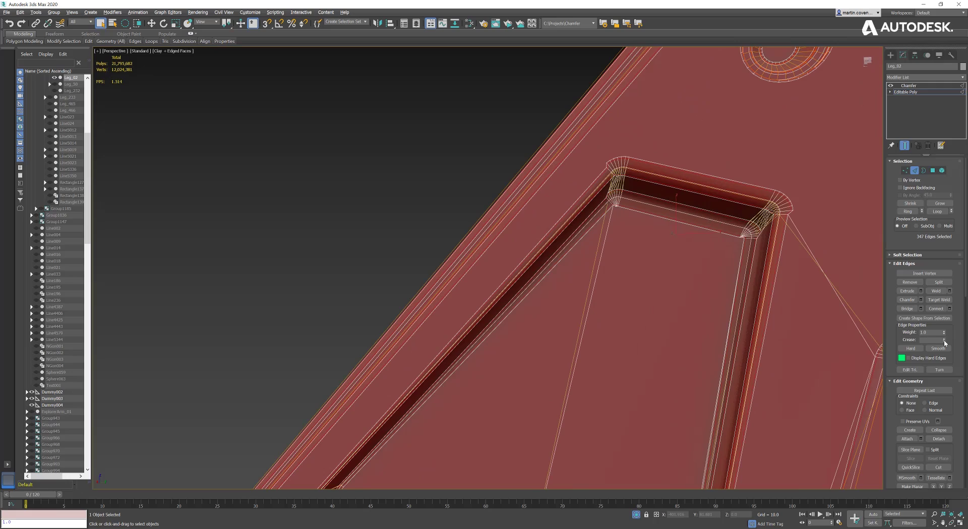
{"action": "left_click_drag", "start_coordinate": [944, 341], "coordinate": [947, 331]}
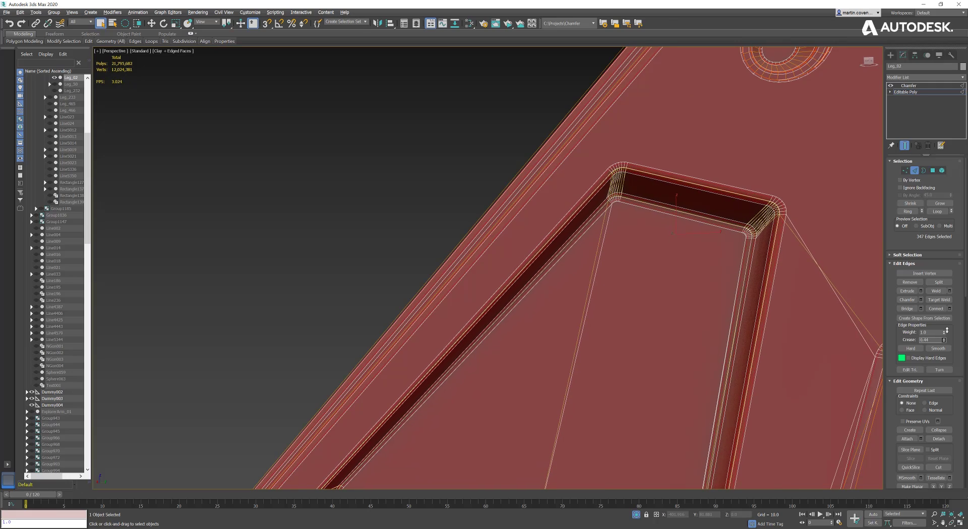
{"action": "scroll", "coordinate": [702, 269], "scroll_direction": "down", "scroll_amount": 5}
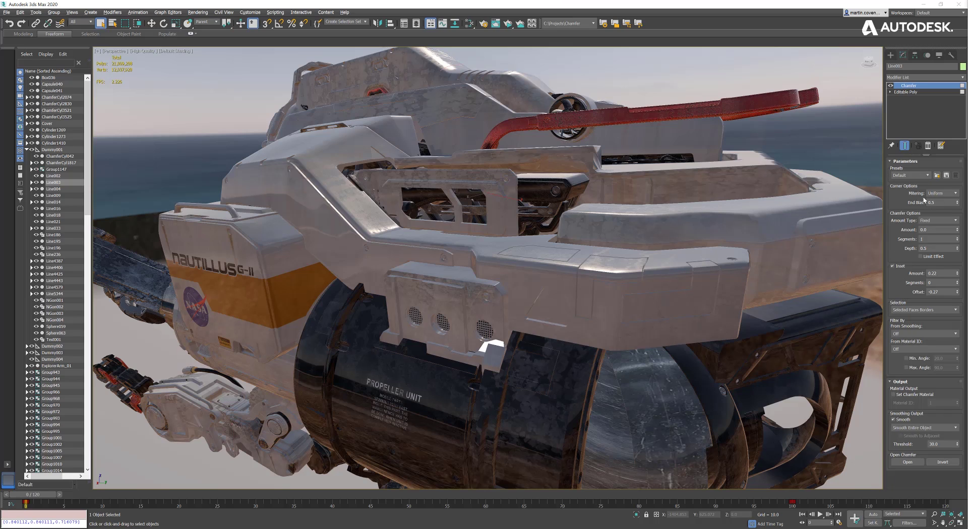
Save the current Chamfer settings of the hull panel as a preset named PanelLines.
{"action": "left_click", "coordinate": [946, 175]}
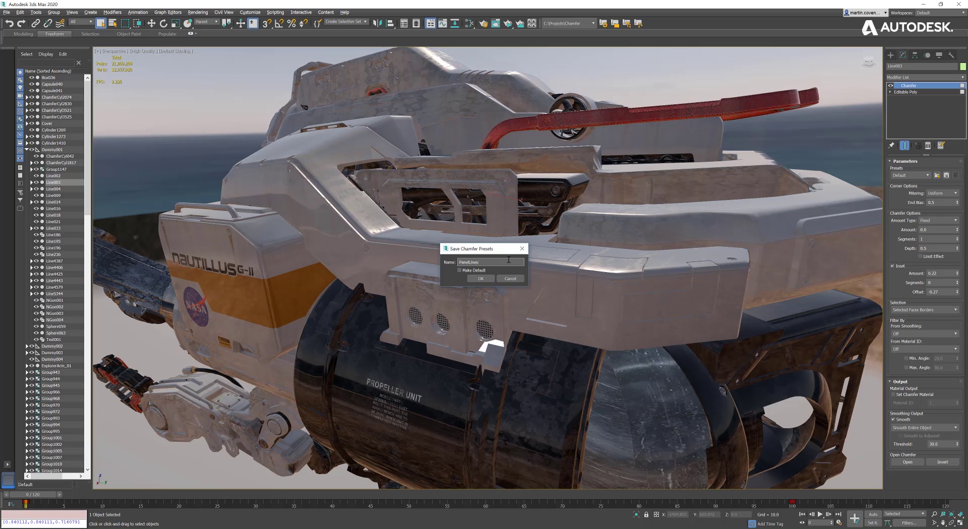
{"action": "type", "text": "PanelLines"}
{"action": "key", "text": "Return"}
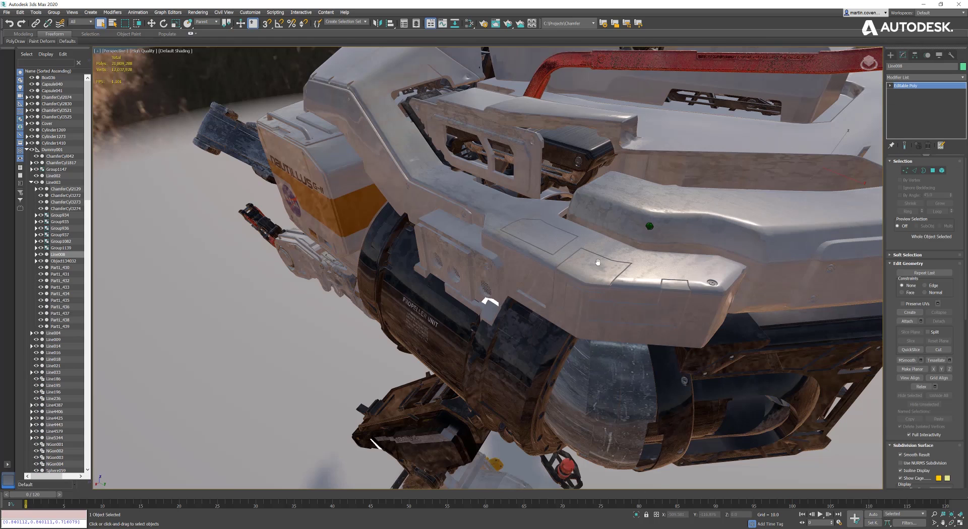
Reduce the polygon selection on the raised hull section to the curved side strip and add a Chamfer modifier.
{"action": "middle_click_drag", "start_coordinate": [605, 272], "coordinate": [582, 280], "text": "alt"}
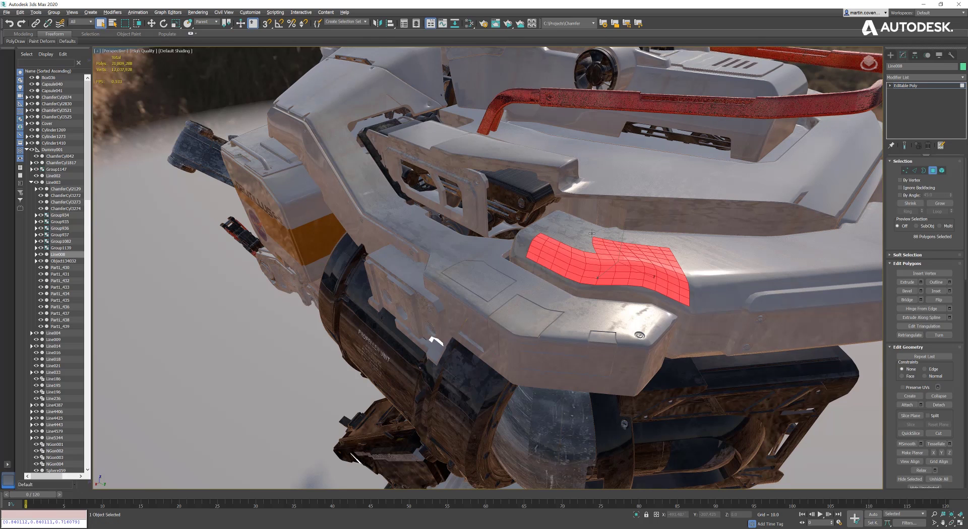
{"action": "left_click_drag", "start_coordinate": [592, 233], "coordinate": [679, 263]}
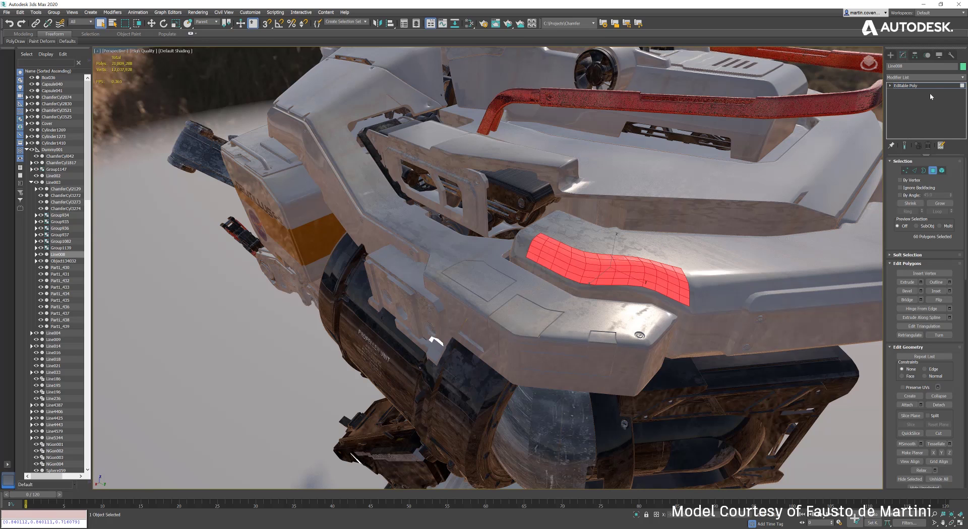
{"action": "left_click", "coordinate": [929, 78]}
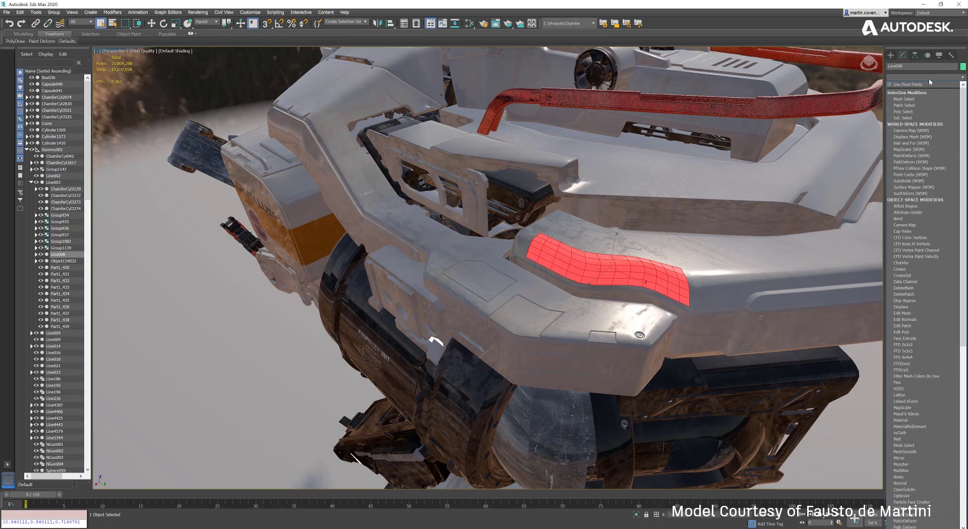
{"action": "left_click", "coordinate": [909, 263]}
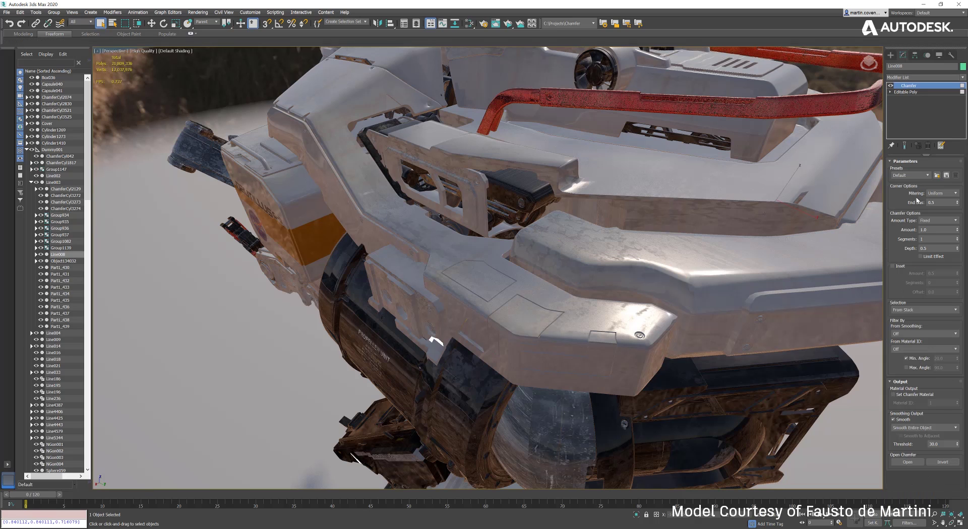
Load the PanelLines preset into the raised hull section's Chamfer modifier and view the result from a lower angle.
{"action": "left_click", "coordinate": [912, 175]}
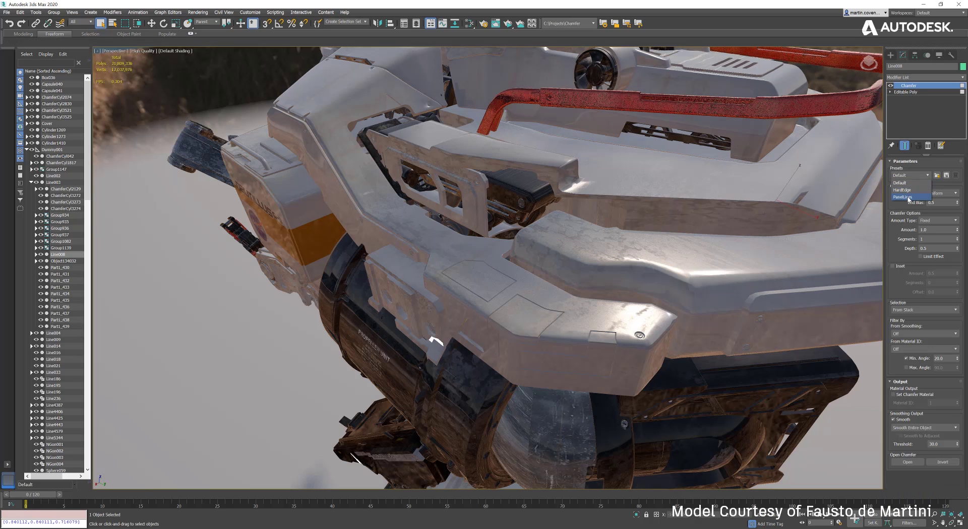
{"action": "left_click", "coordinate": [909, 198]}
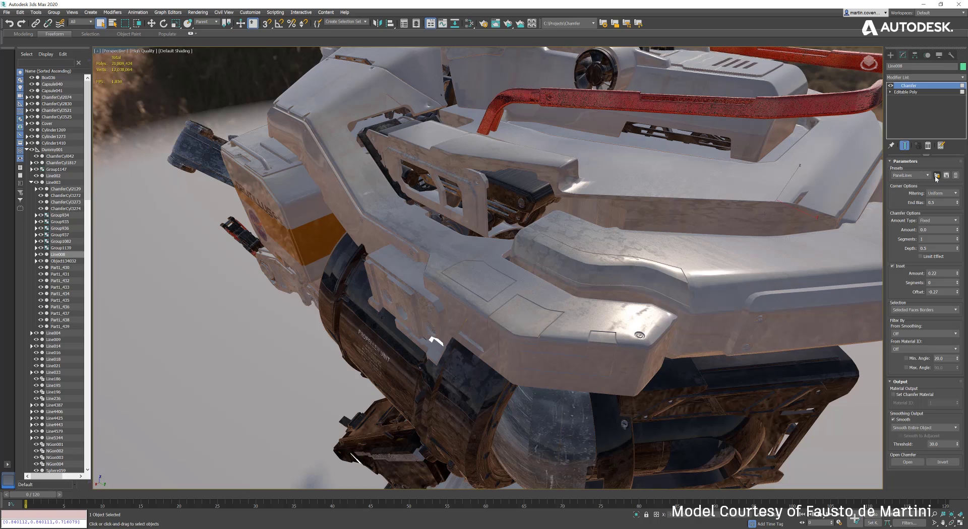
{"action": "middle_click_drag", "start_coordinate": [642, 295], "coordinate": [661, 286], "text": "alt"}
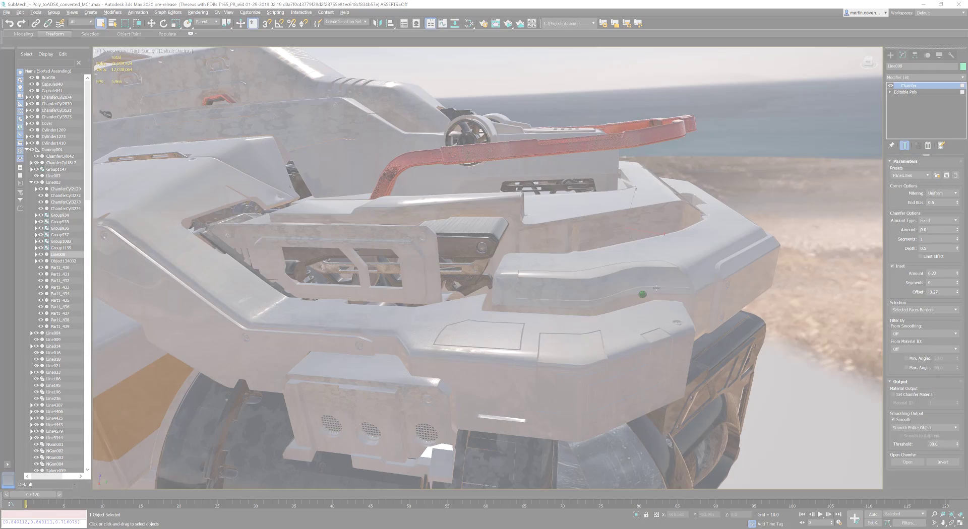